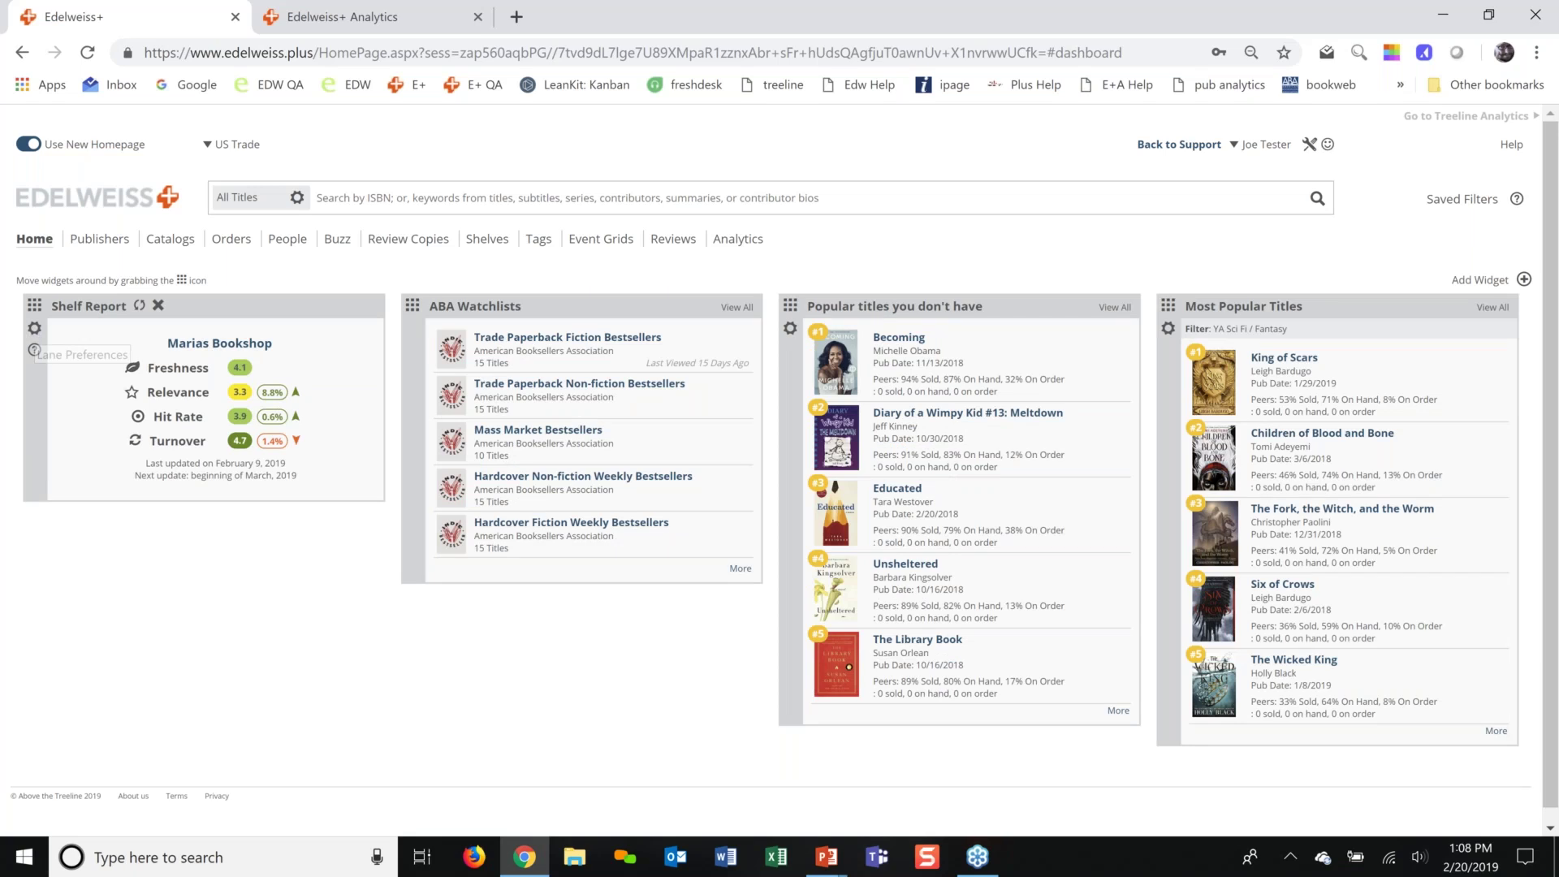
# Step: Check the location preference of the Shelf Report widget and leave it as is
pyautogui.click(34, 328)
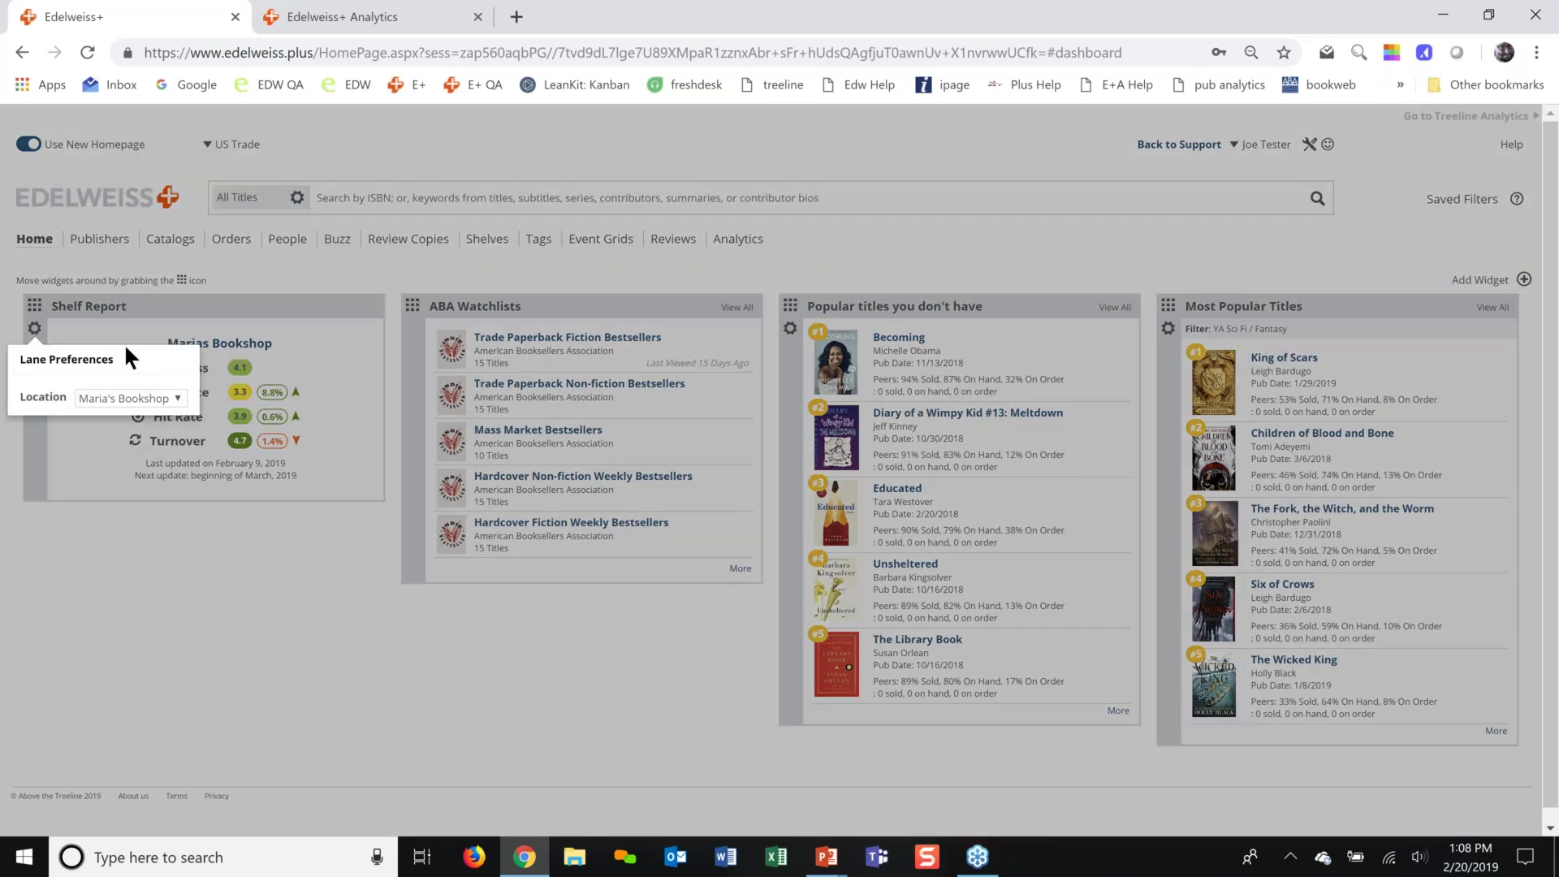
pyautogui.click(260, 272)
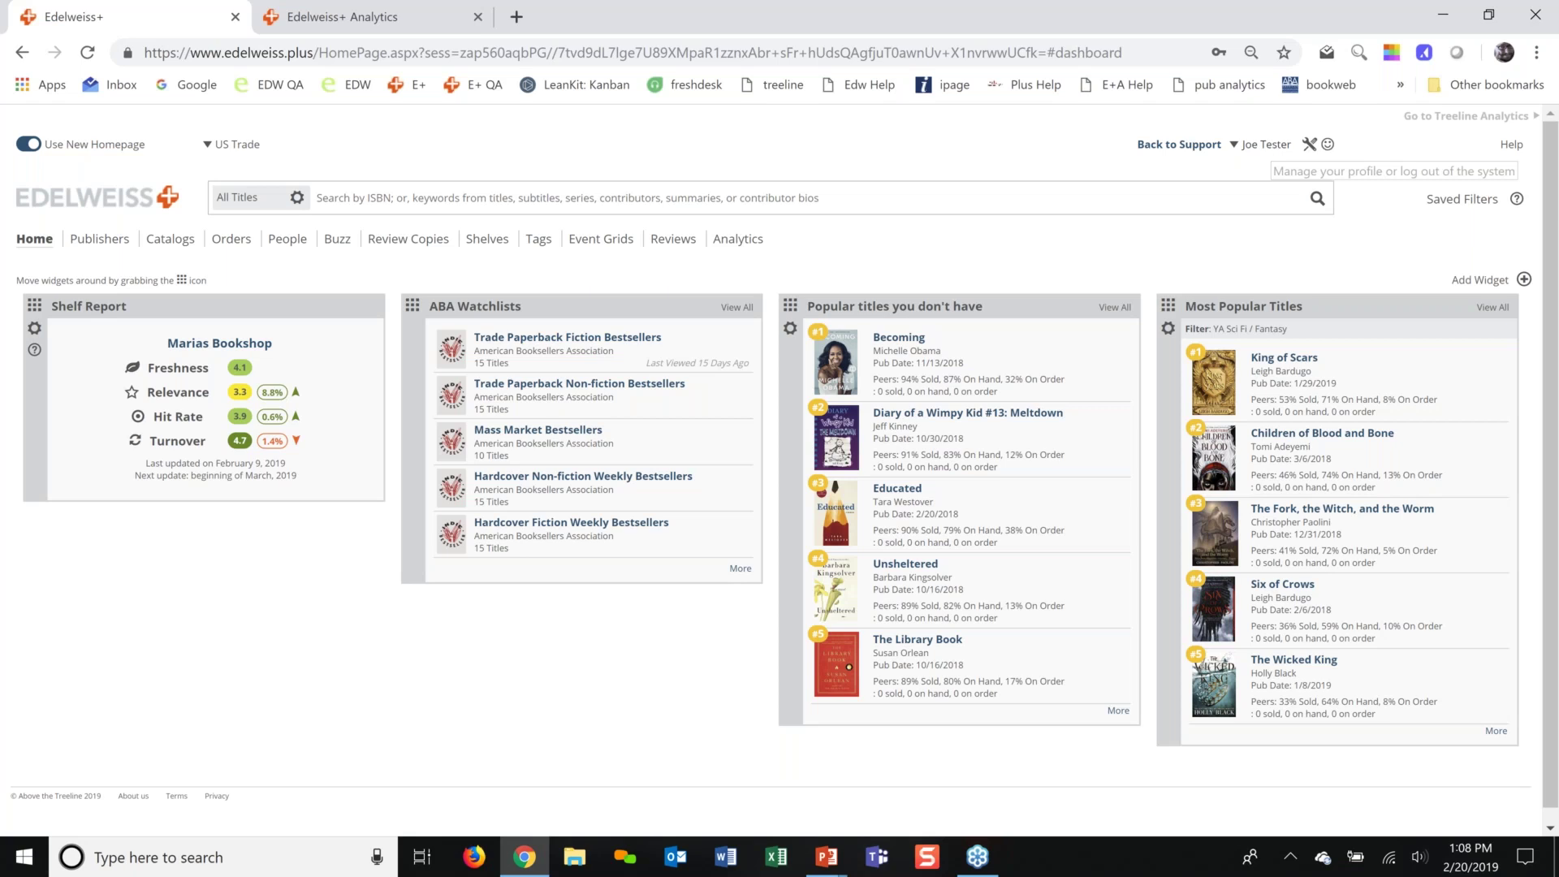
# Step: Open the account profile, glance at the account users, and check the Basic Information privileges for User Administration
pyautogui.click(1266, 146)
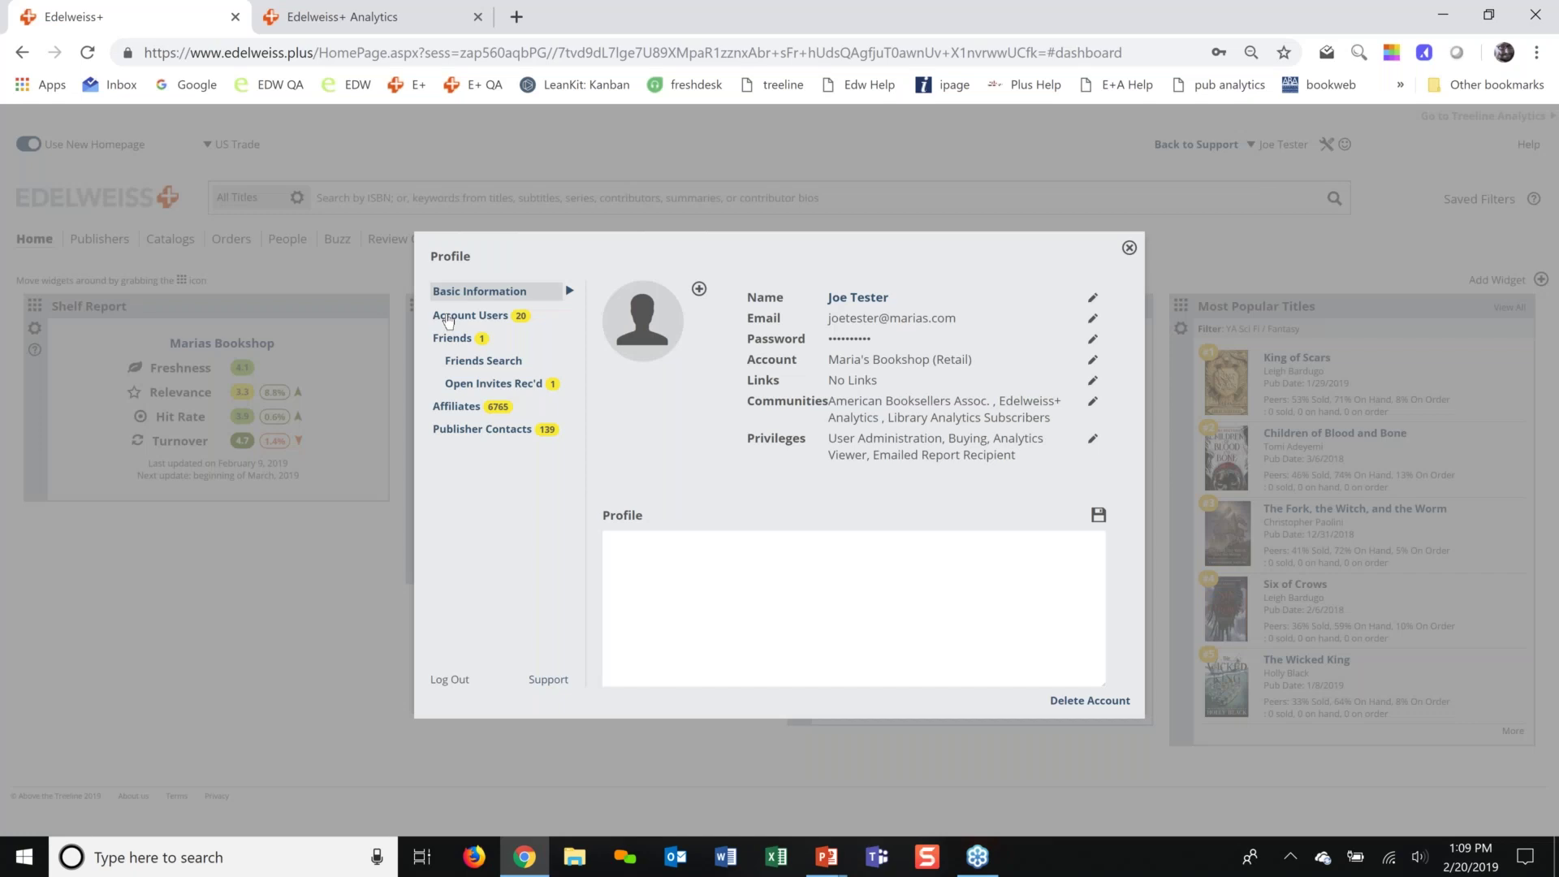
pyautogui.click(449, 318)
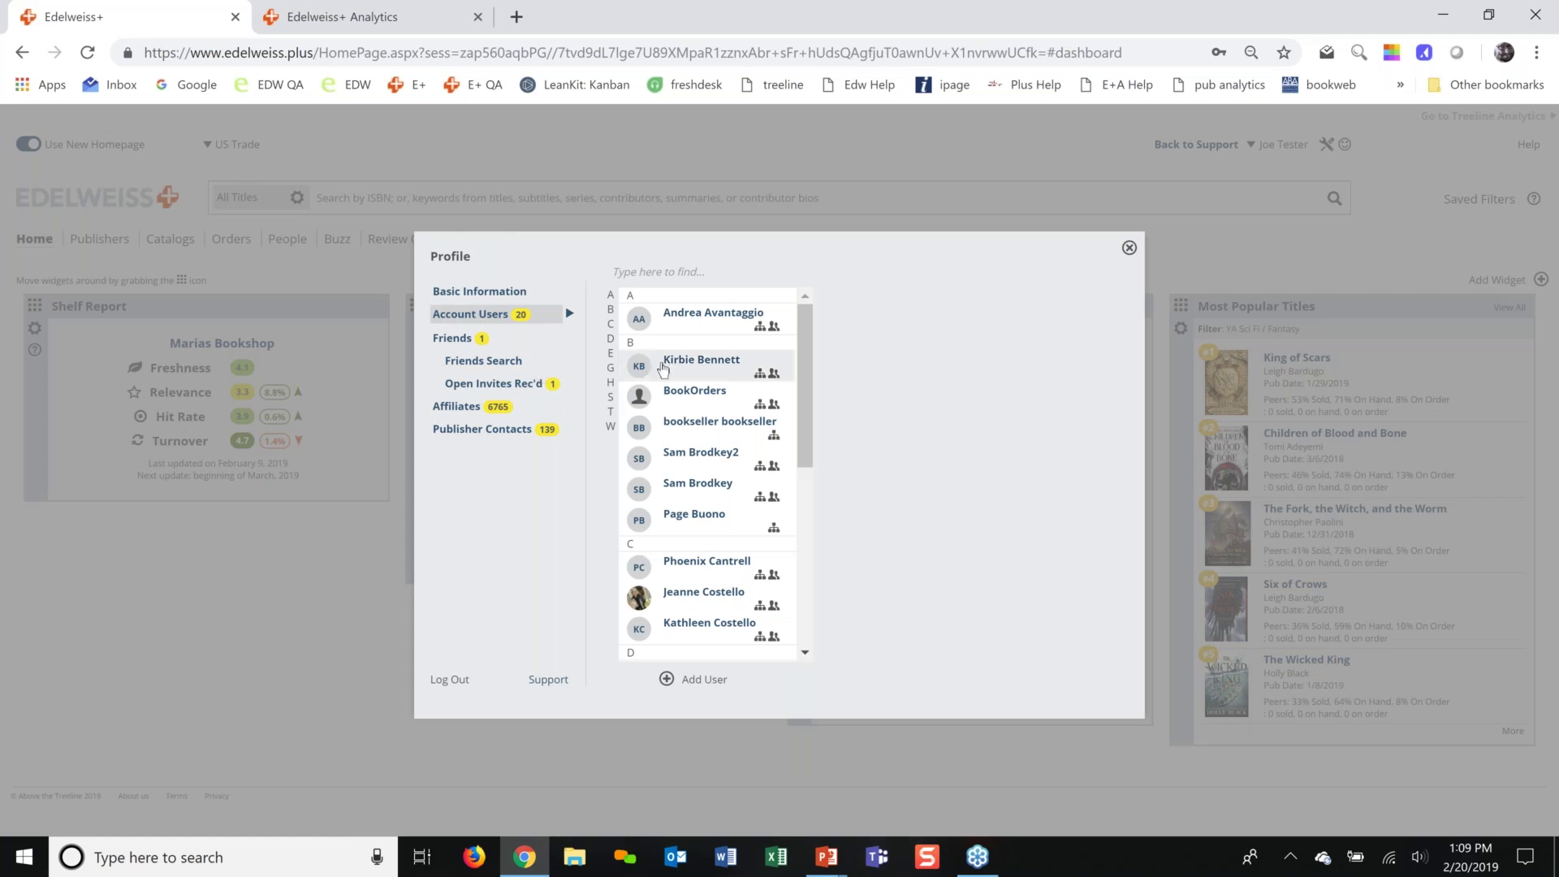
pyautogui.click(486, 294)
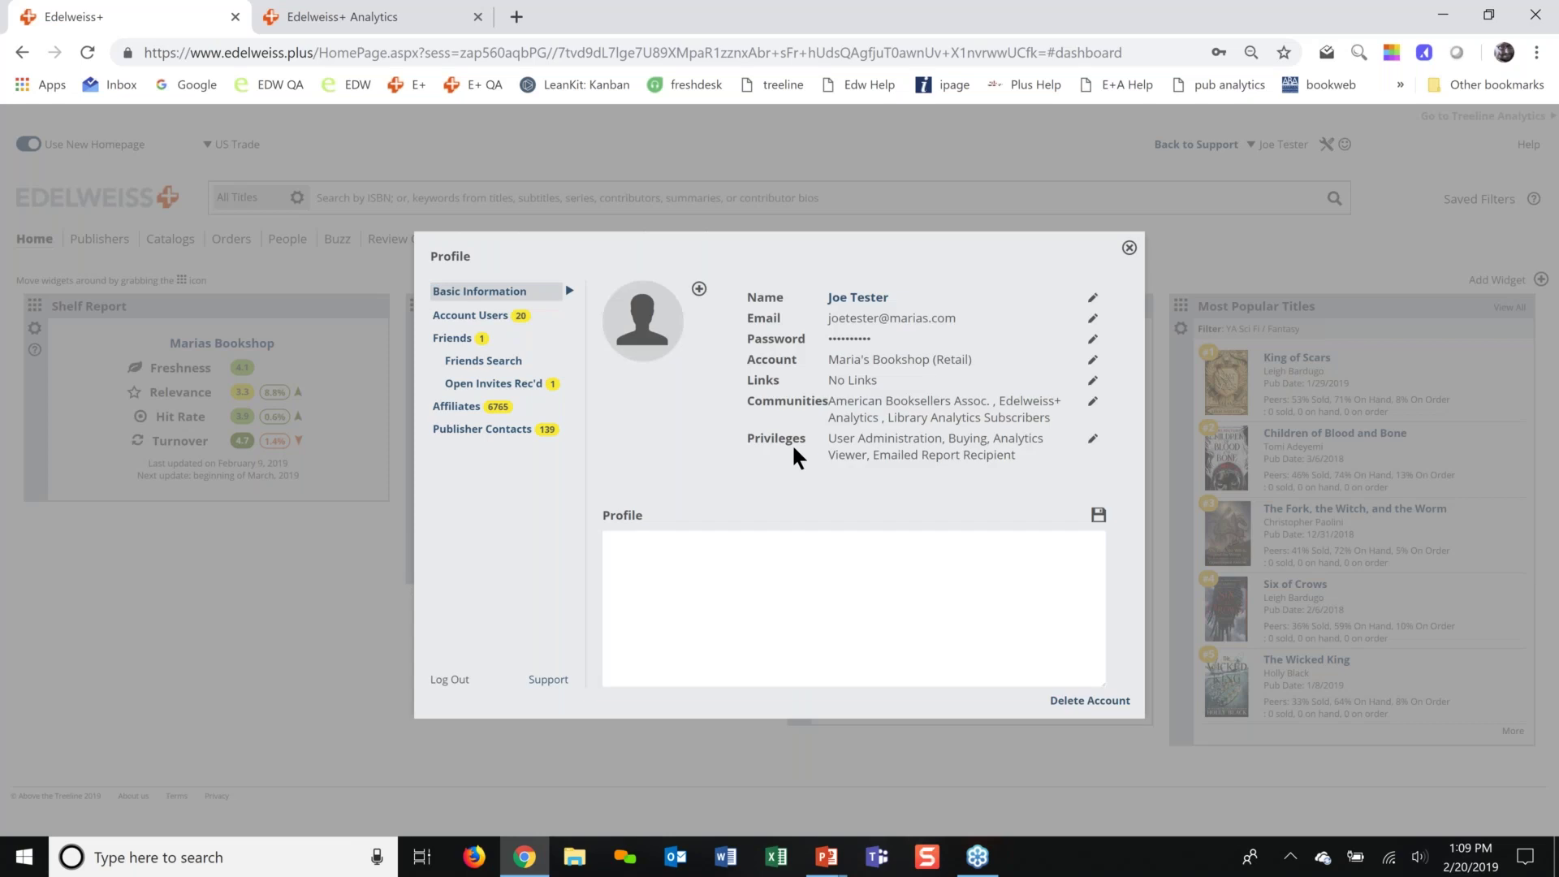
pyautogui.moveTo(829, 445); pyautogui.dragTo(932, 453)
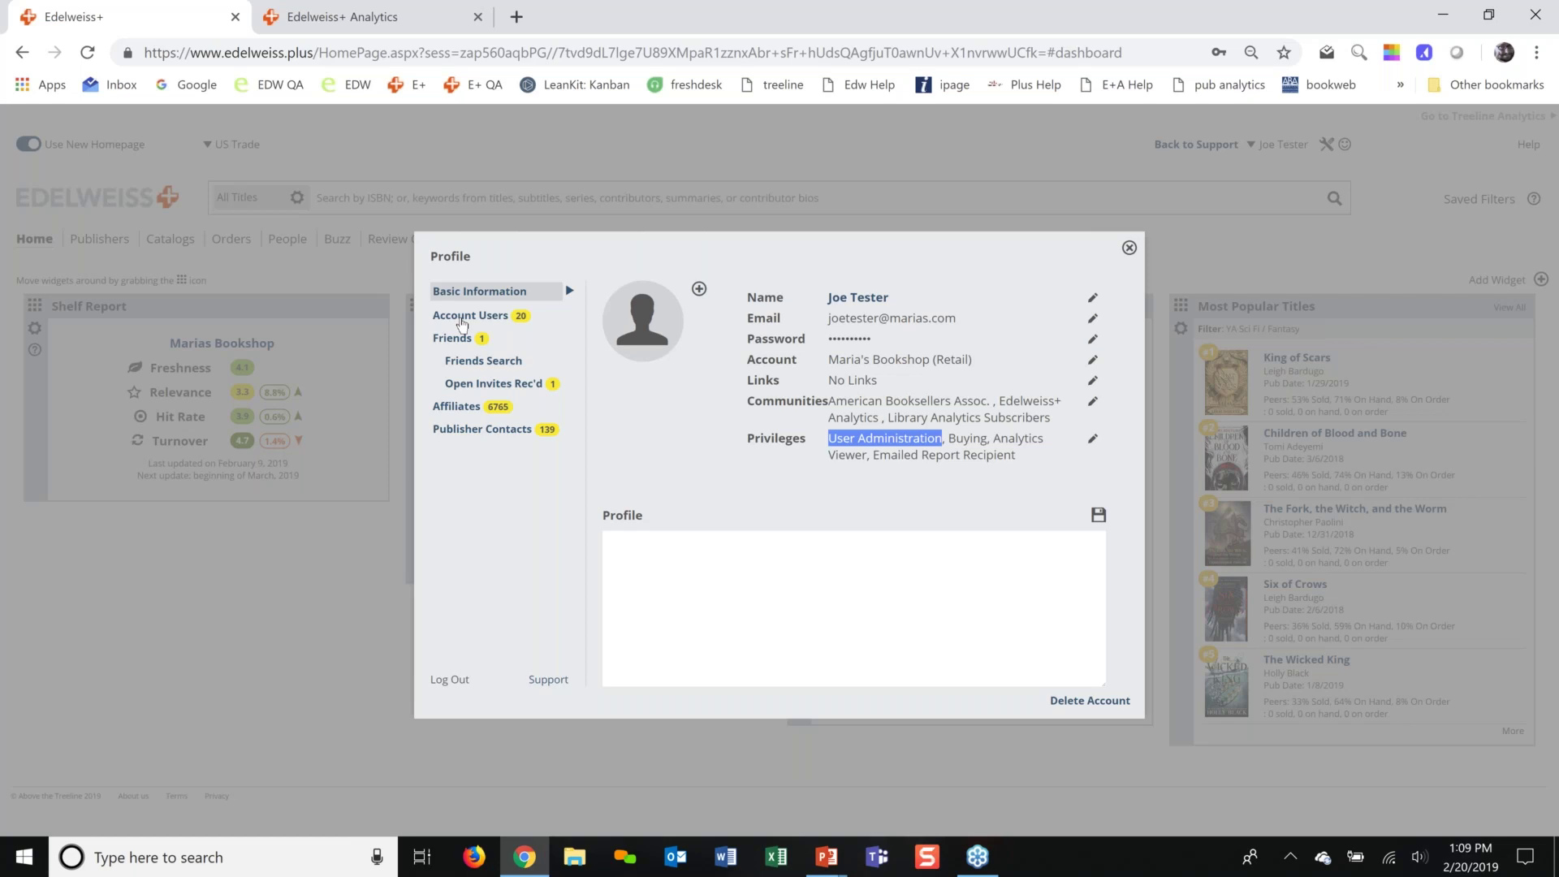
# Step: Review one account user's privilege options without changing them, and close the profile
pyautogui.click(462, 319)
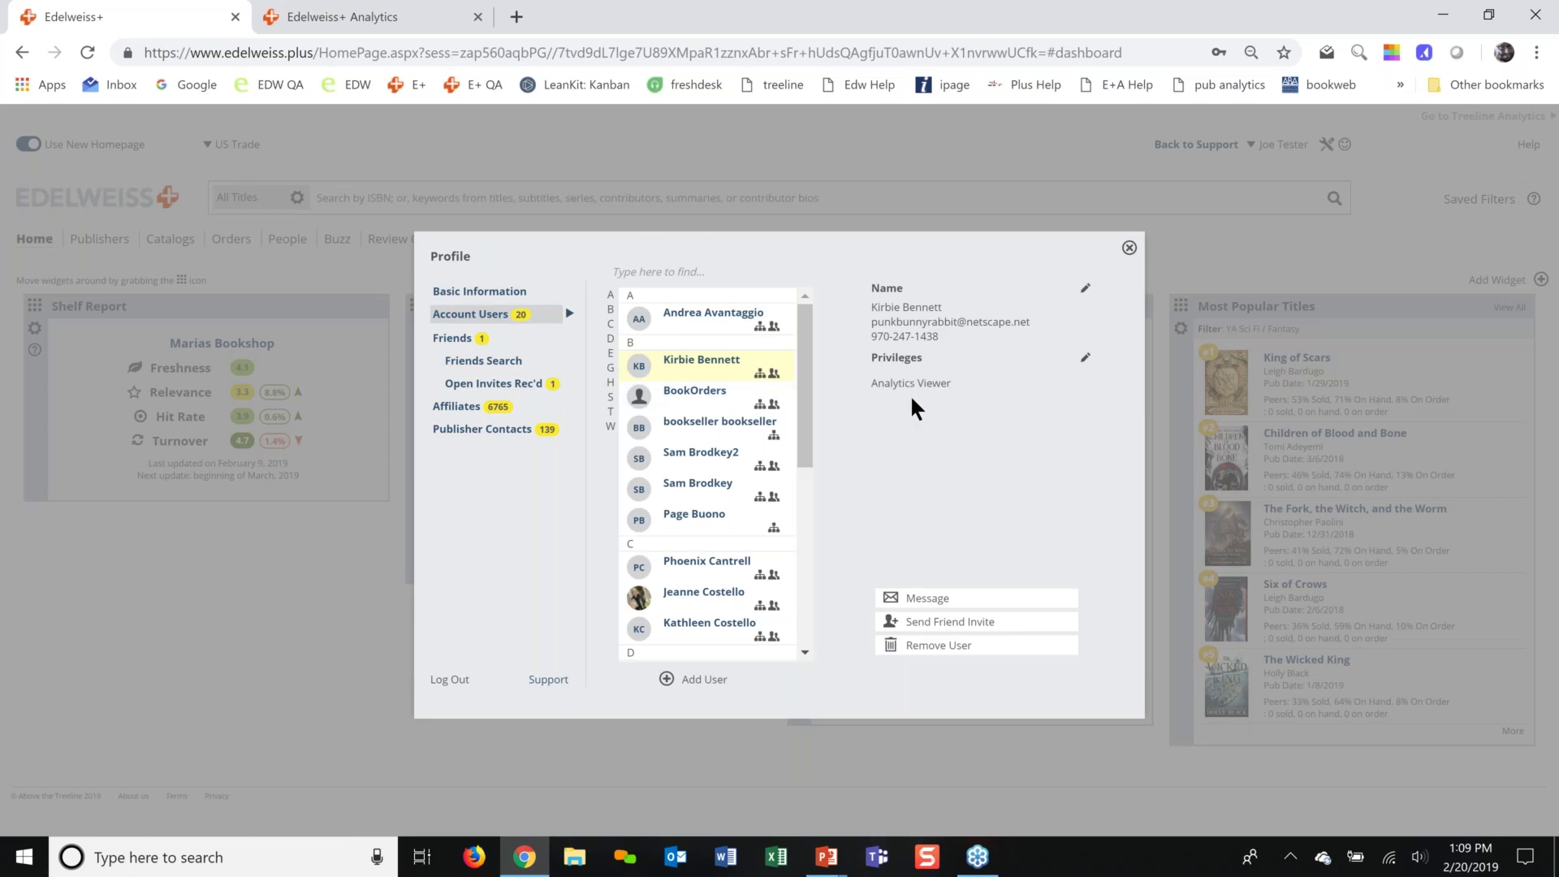
pyautogui.click(1085, 361)
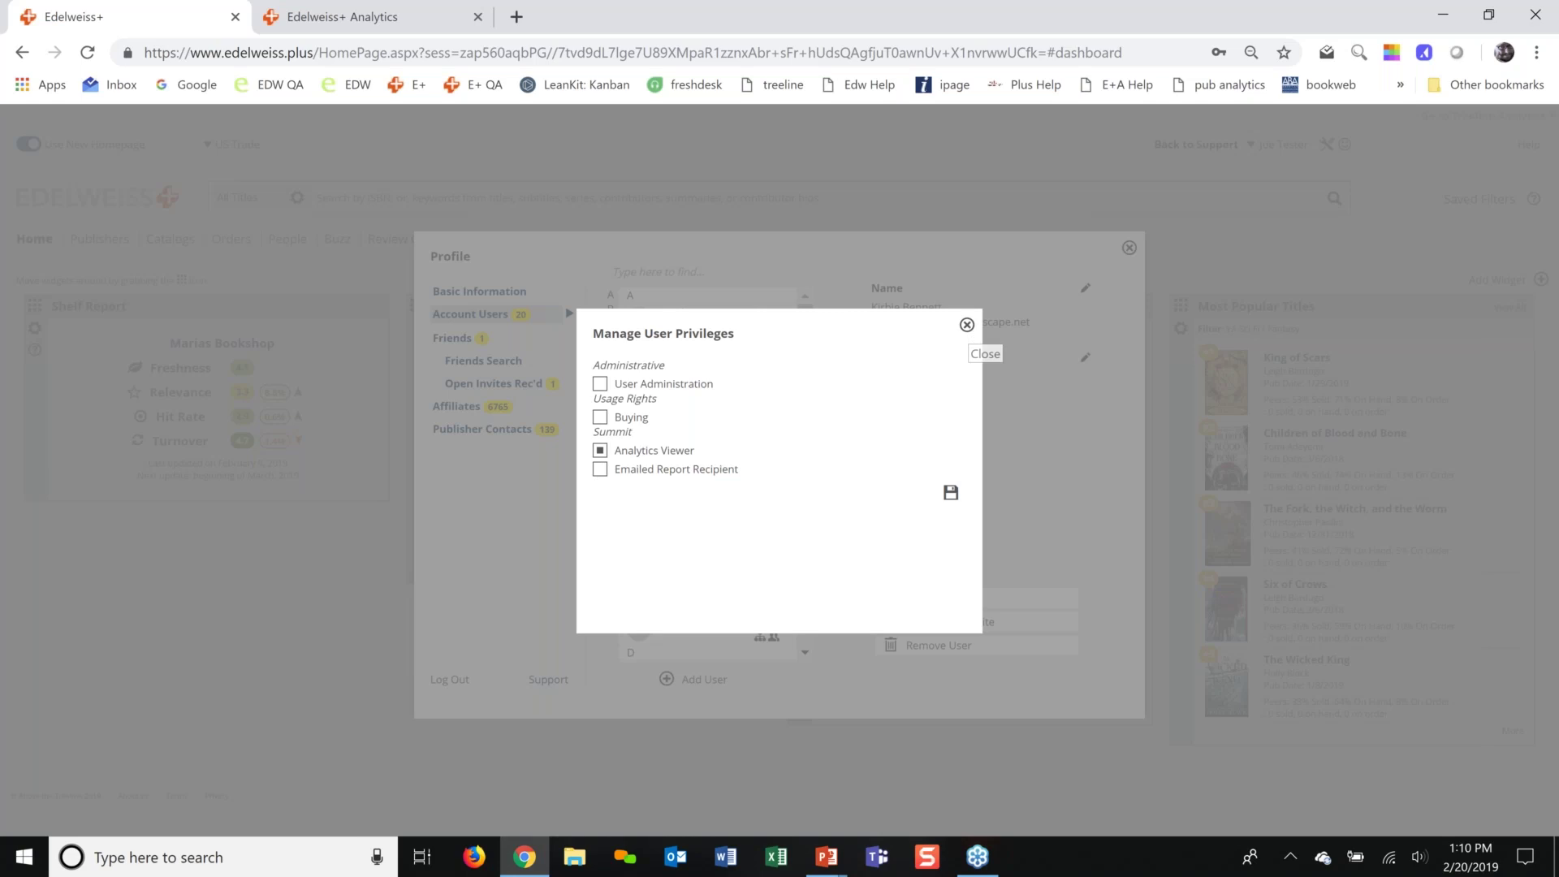
pyautogui.click(966, 325)
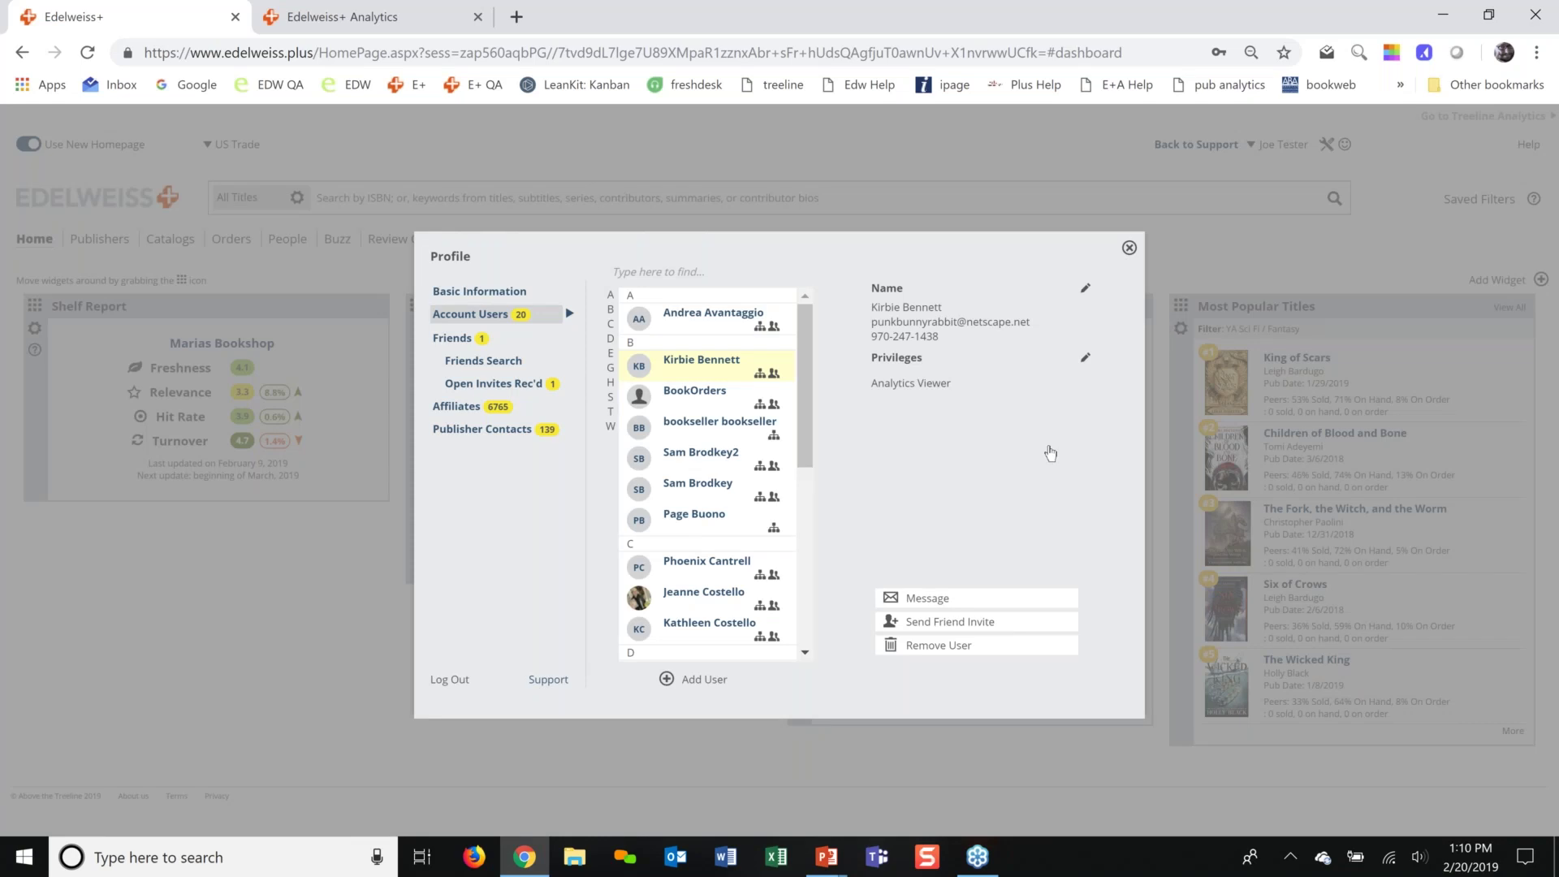
pyautogui.press('Escape')
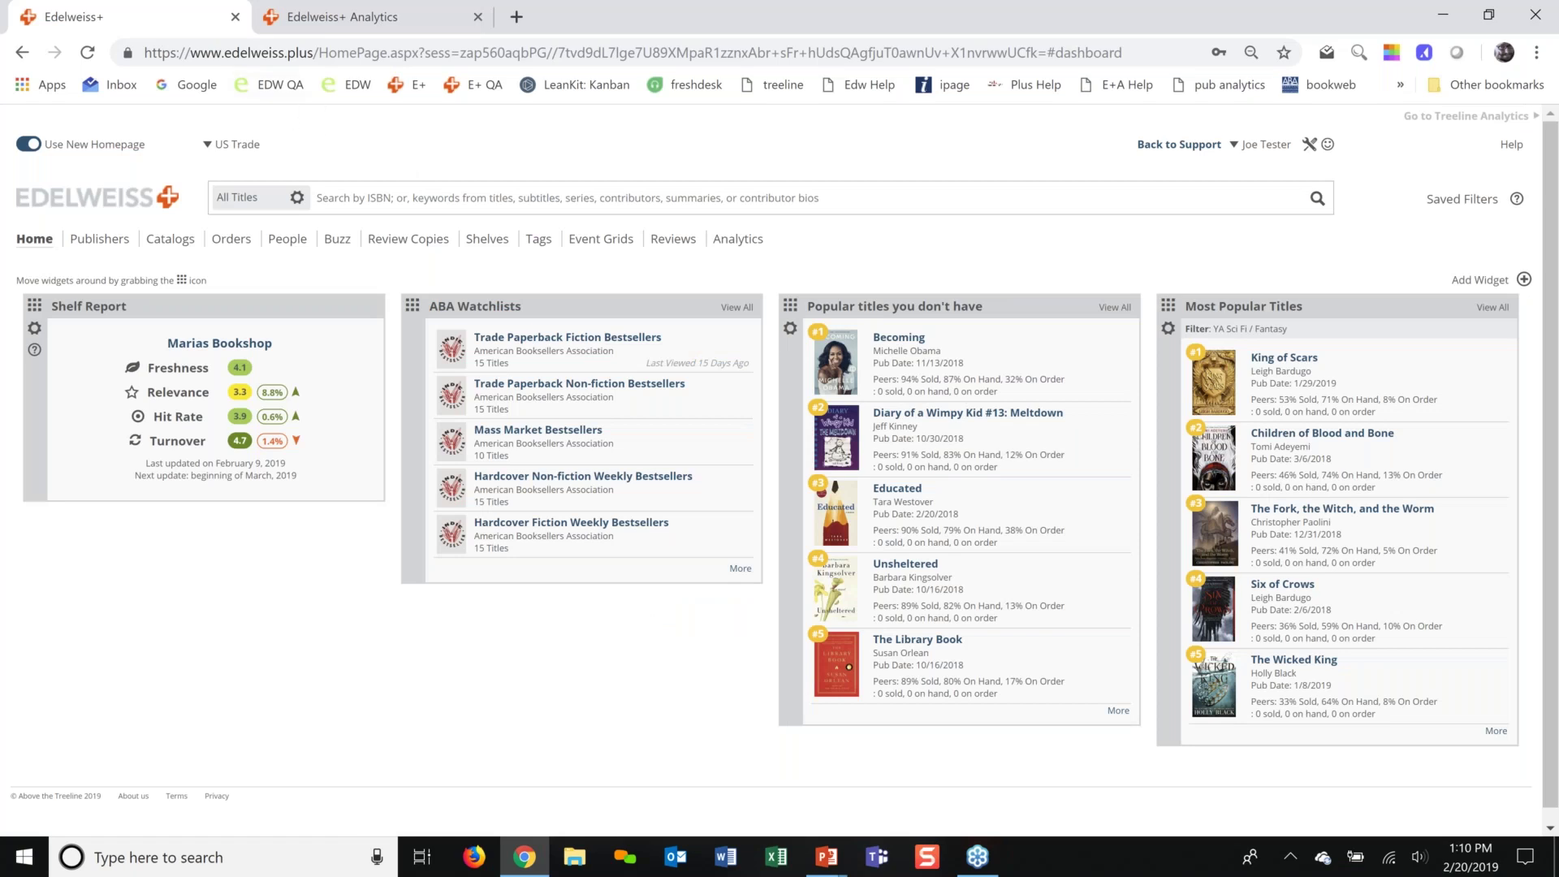
# Step: Switch to the already open Edelweiss+ Analytics Shelf Report
pyautogui.click(333, 14)
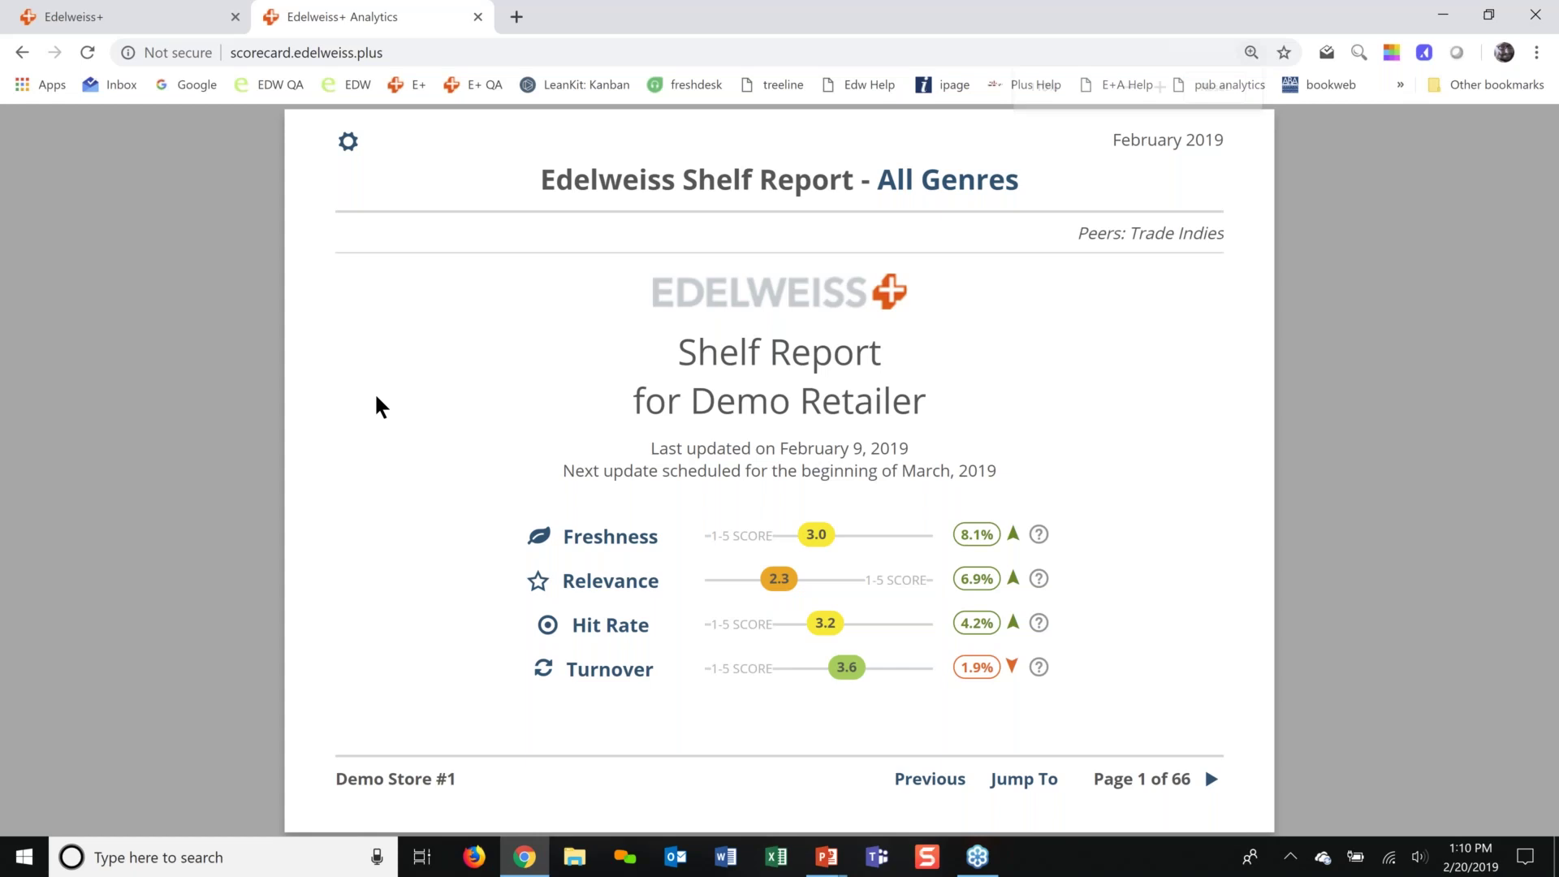
pyautogui.hotkey('ctrl', '-')
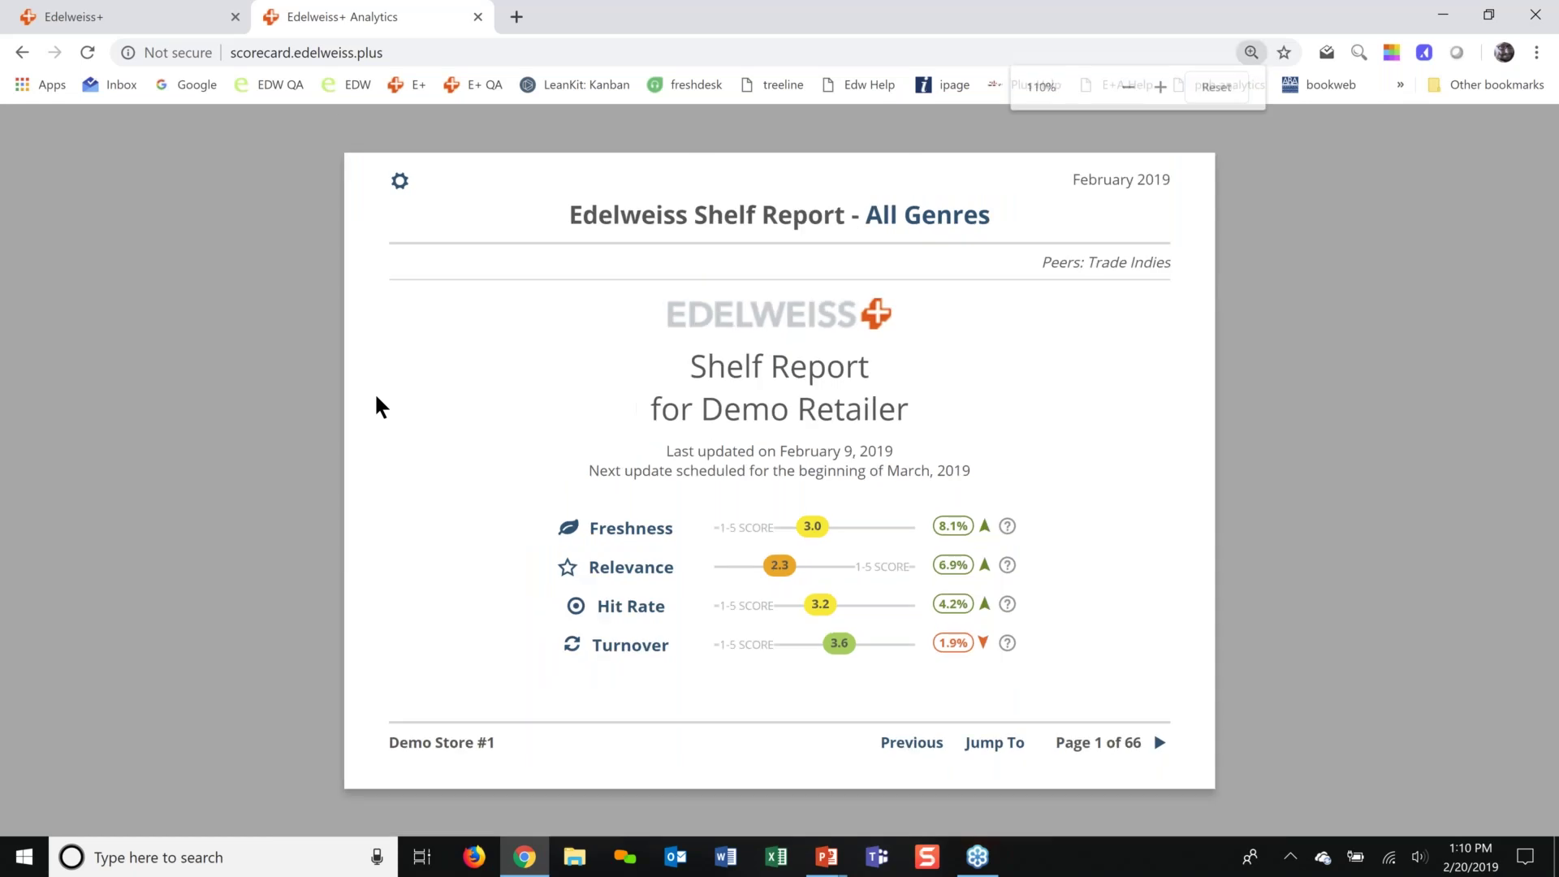
pyautogui.hotkey('ctrl', '+')
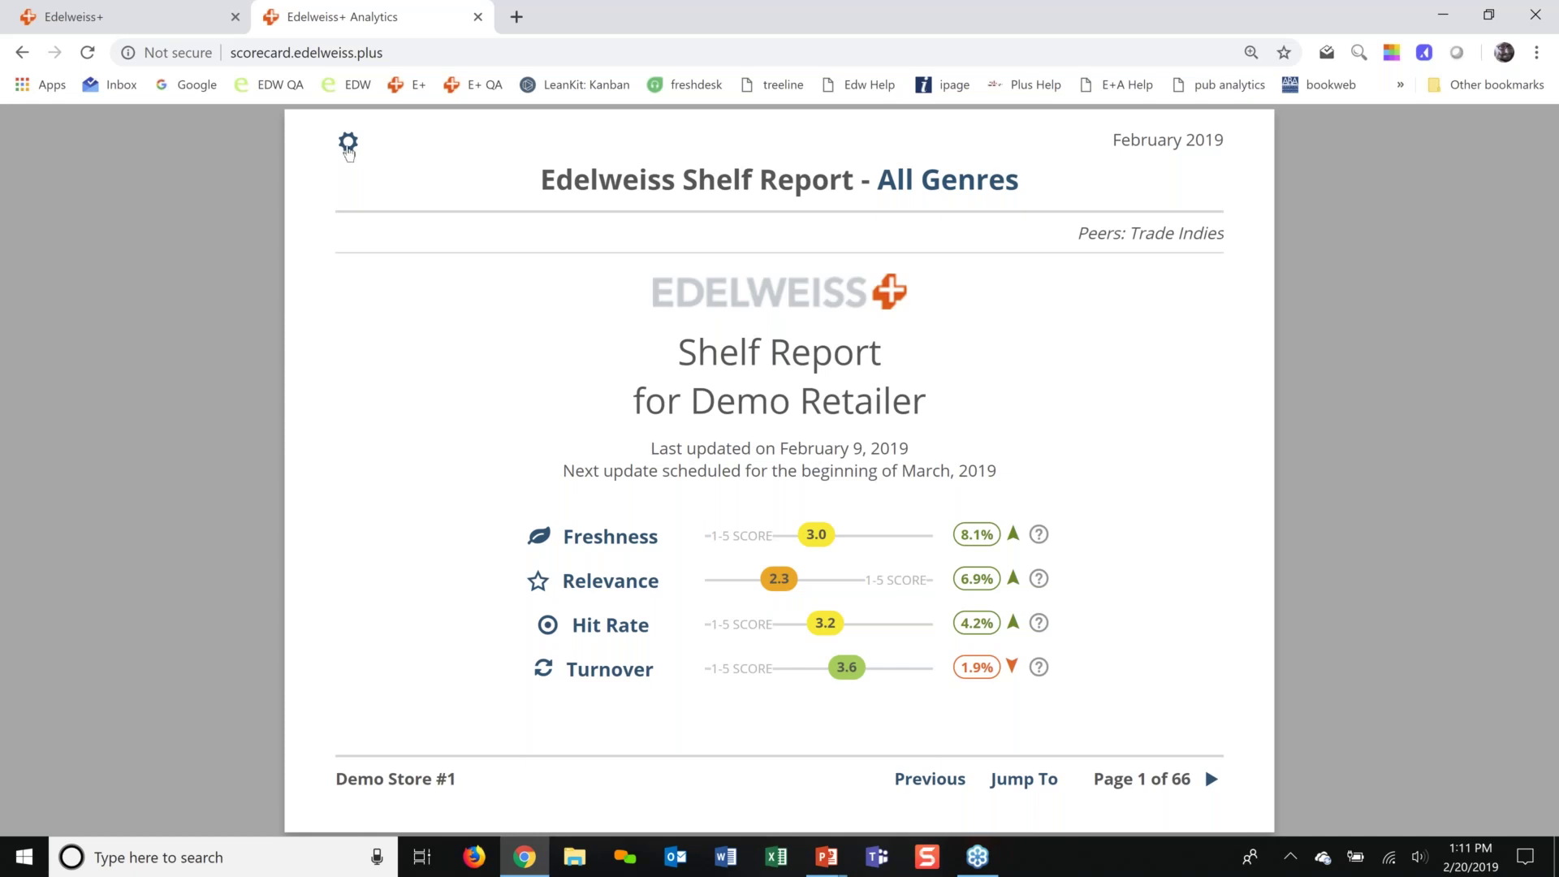
# Step: Open the Shelf Report's help resources, look through the knowledge base articles, and return to the report
pyautogui.click(348, 145)
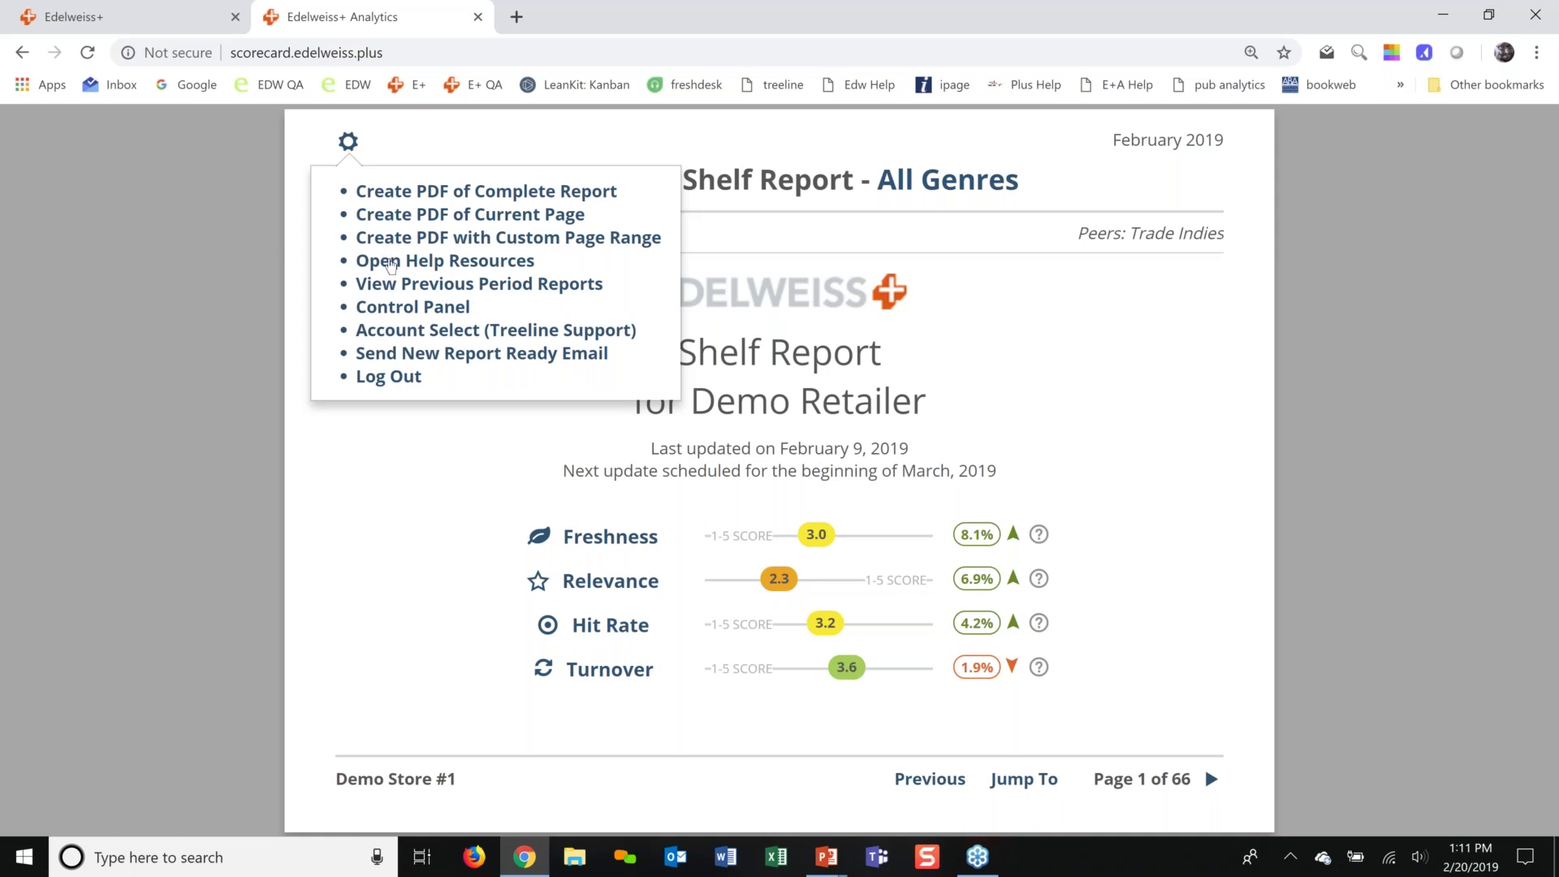
pyautogui.click(393, 268)
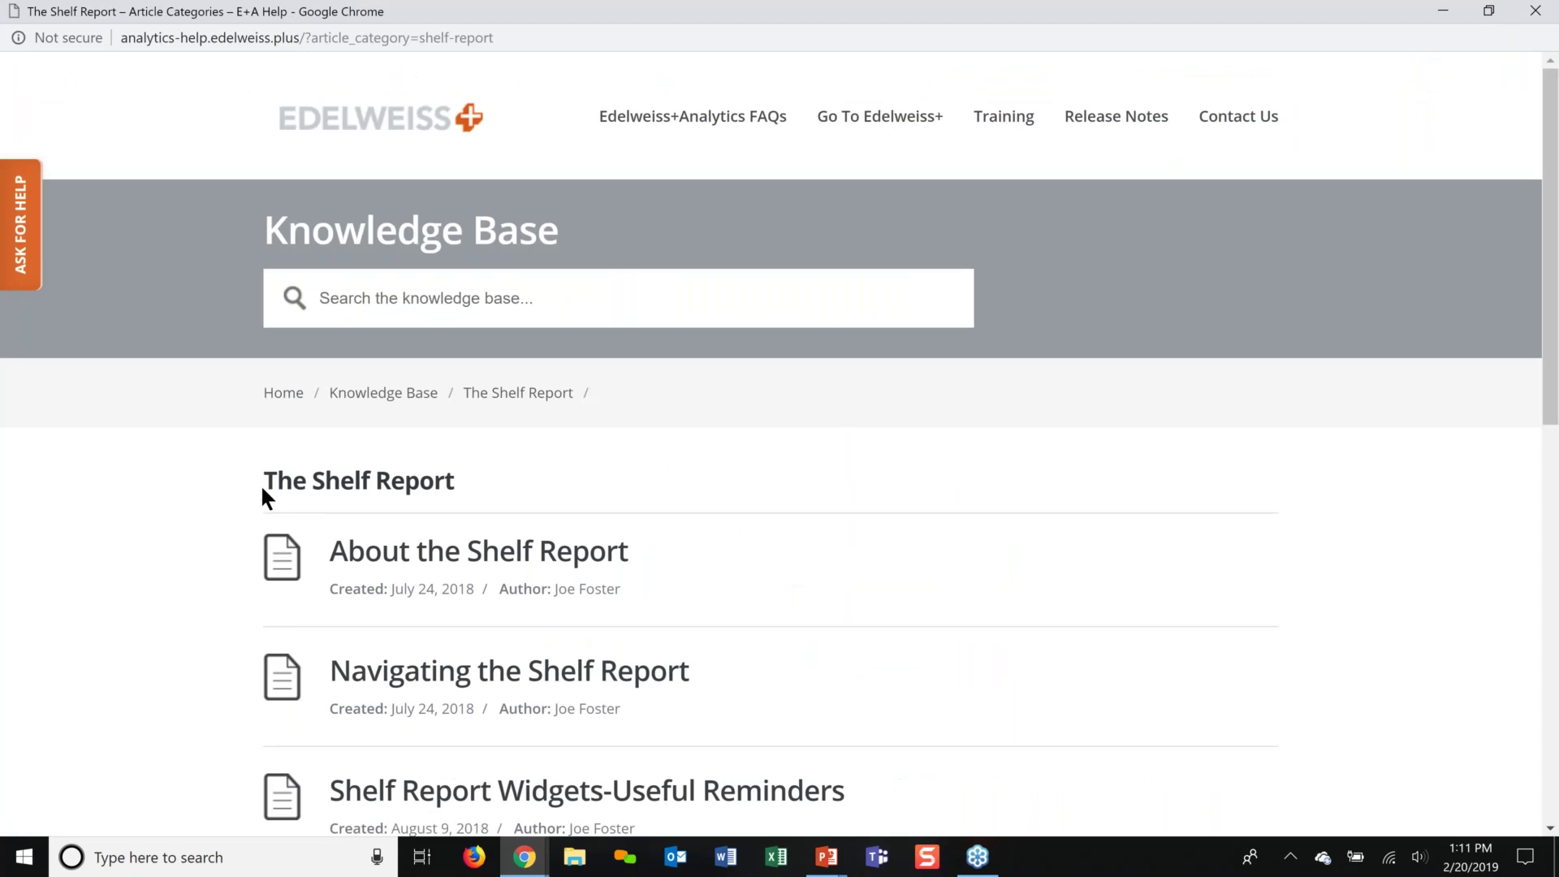
pyautogui.scroll(-3, 703, 534)
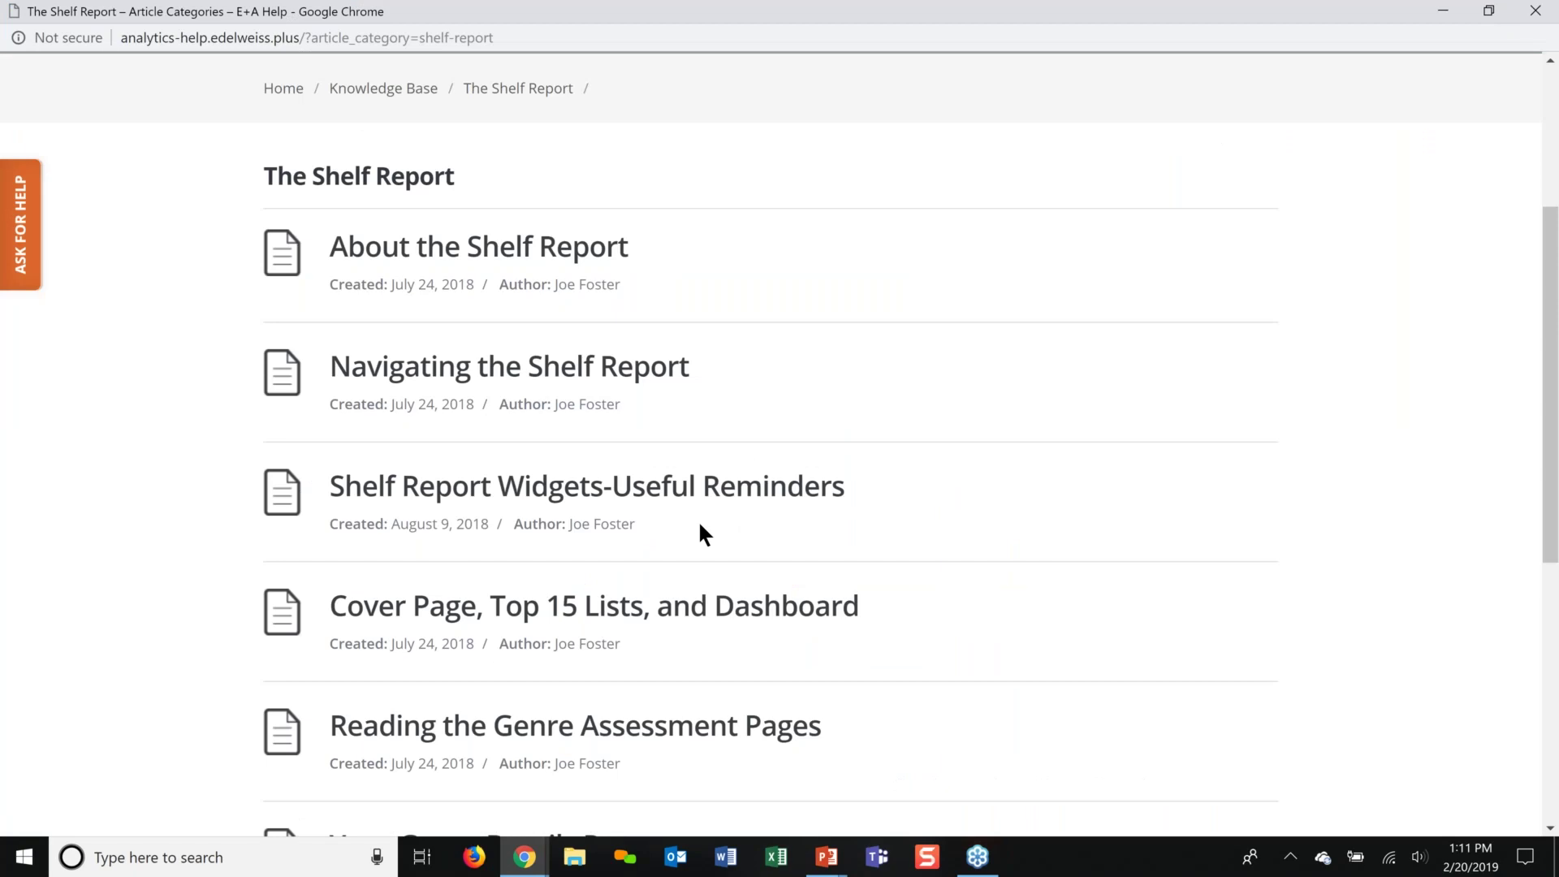
pyautogui.scroll(3, 700, 526)
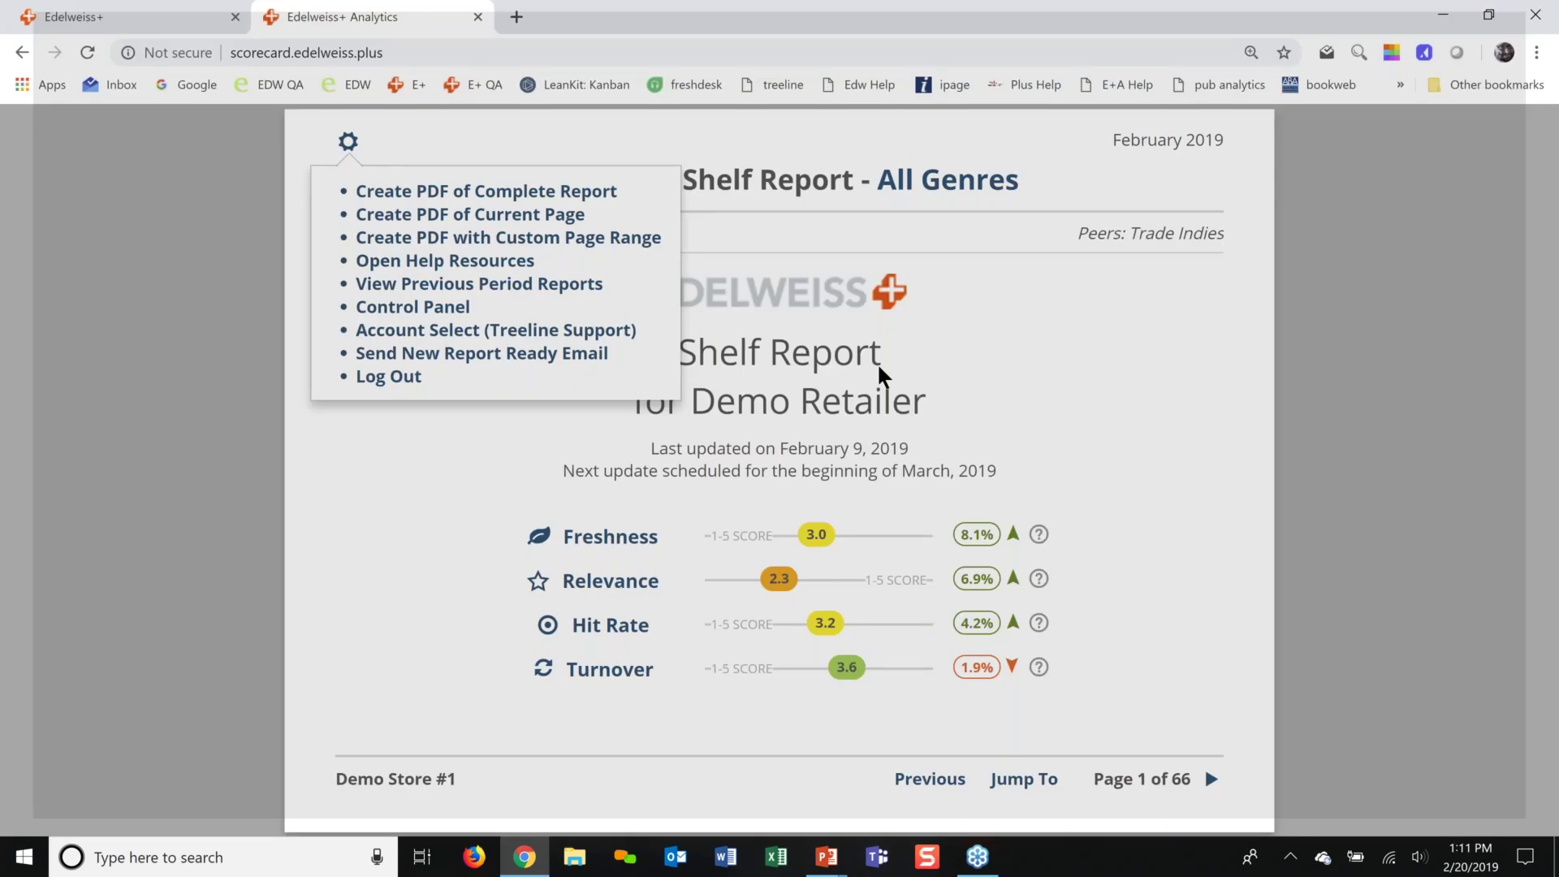
pyautogui.click(877, 362)
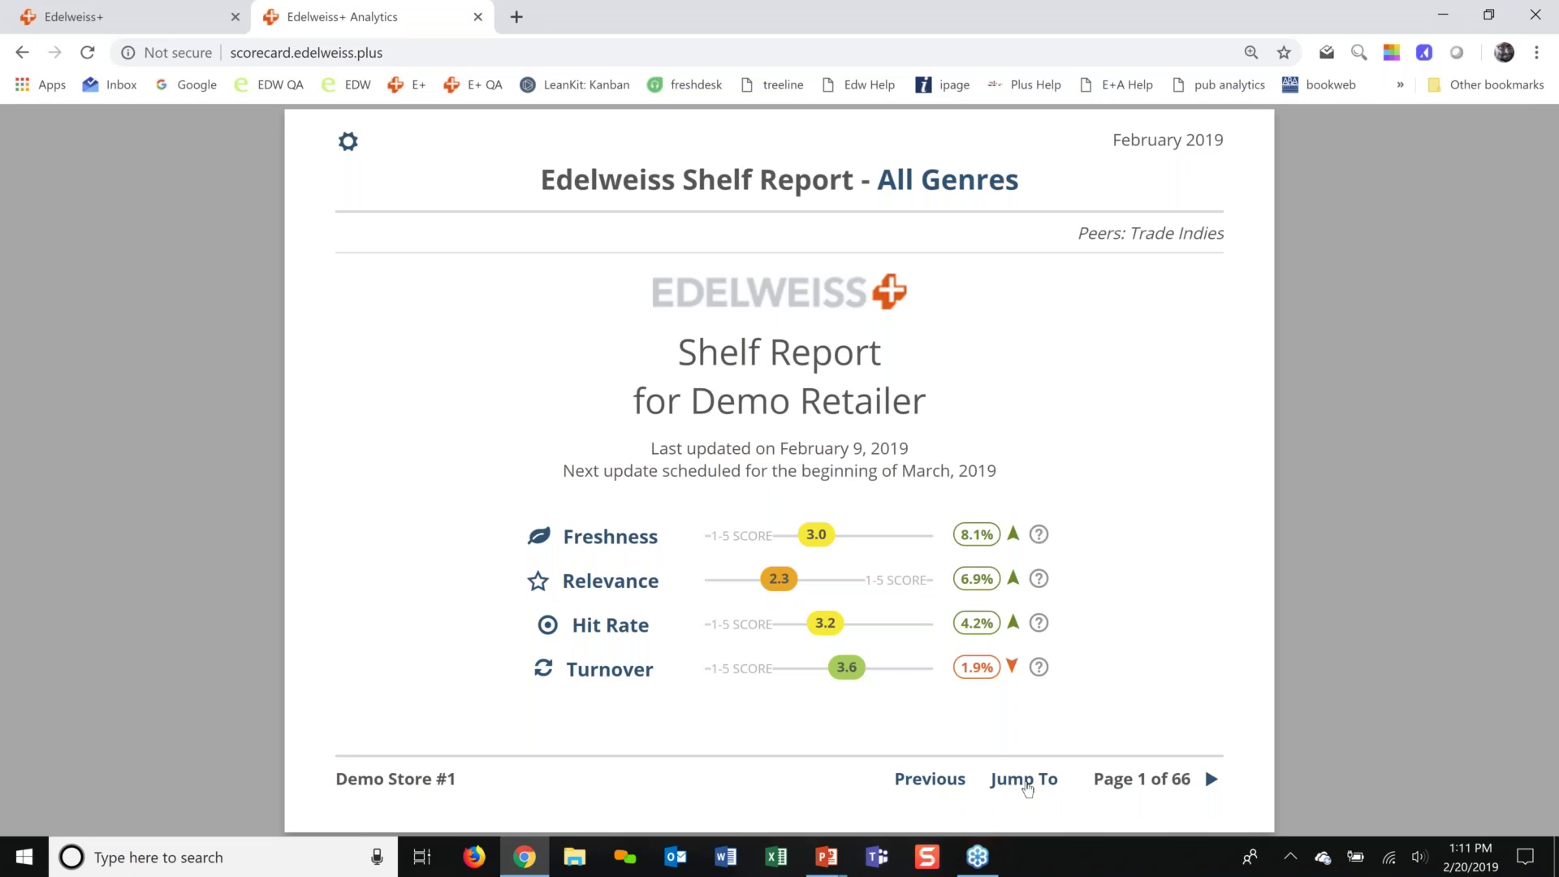
# Step: Look through the Shelf Report's page list from the Cover Page to Appendix B
pyautogui.click(1027, 786)
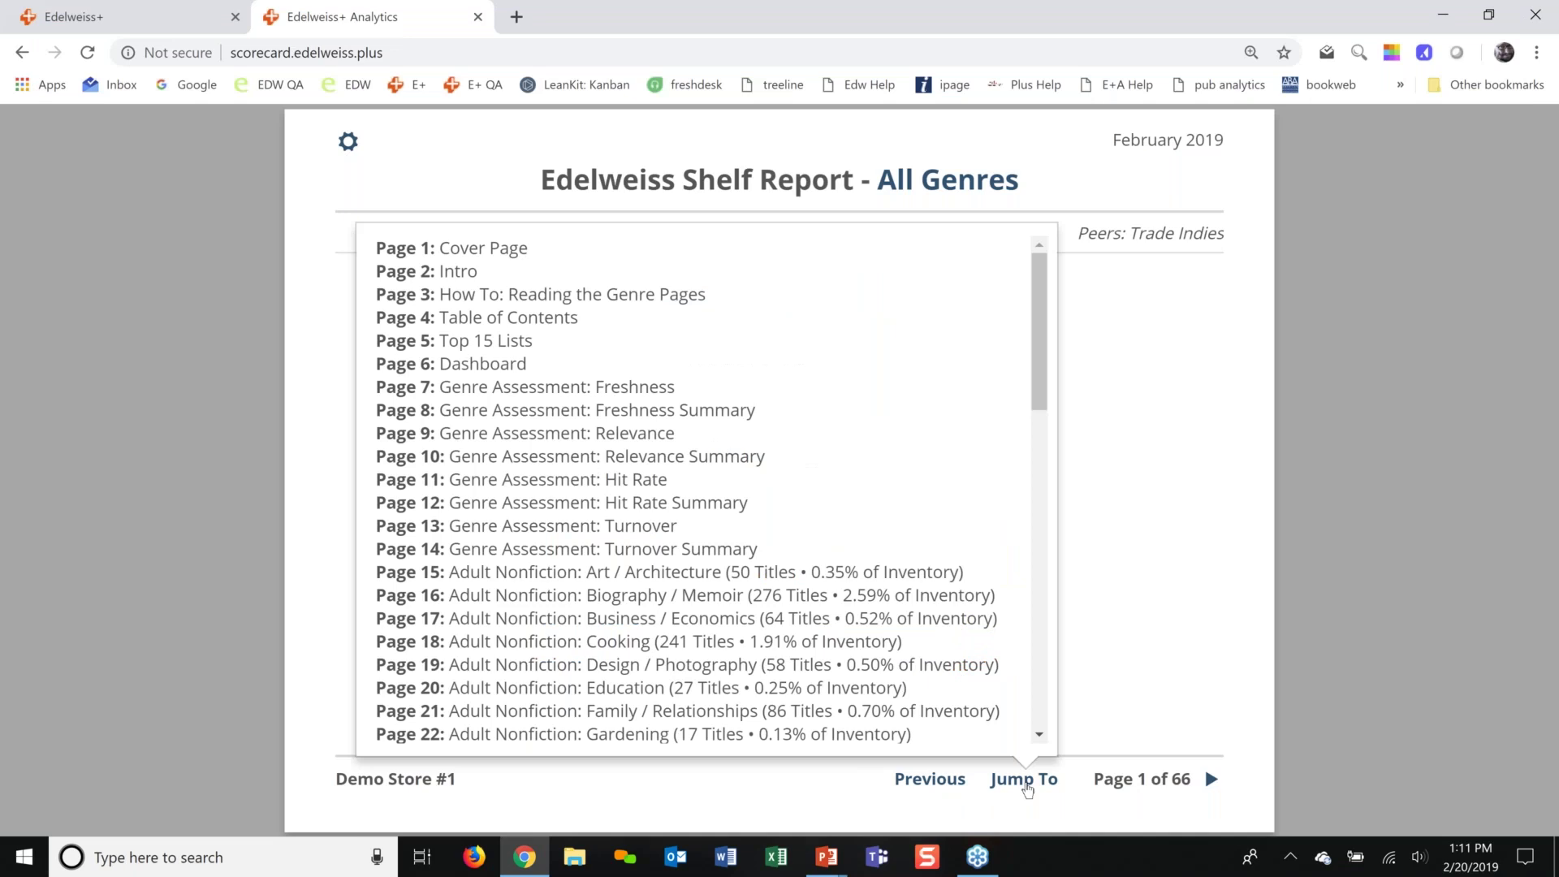
pyautogui.scroll(-10, 781, 521)
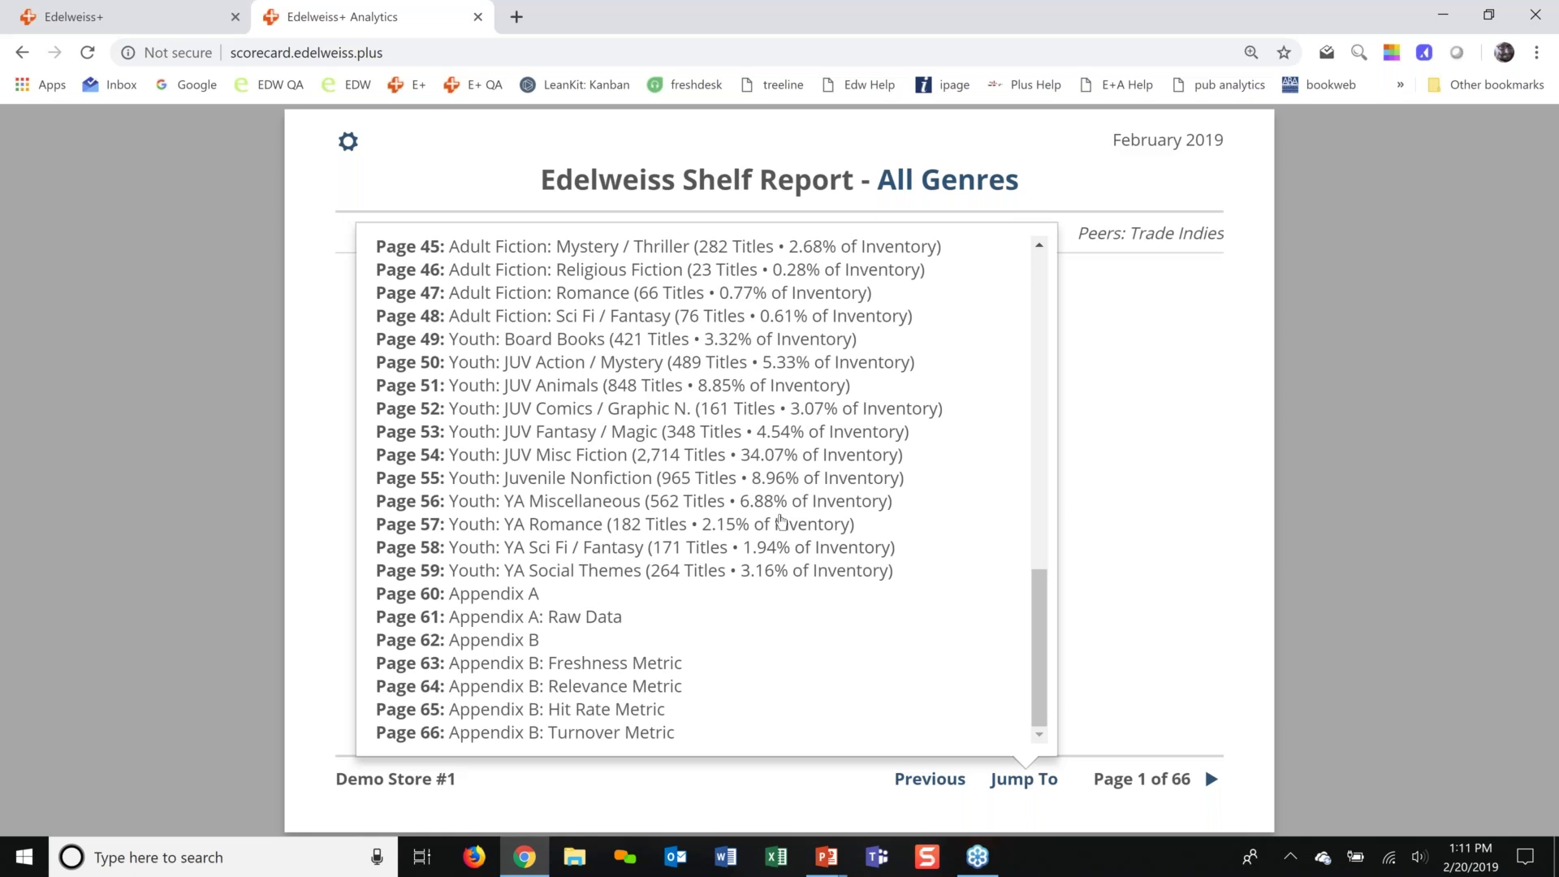
pyautogui.scroll(10, 491, 471)
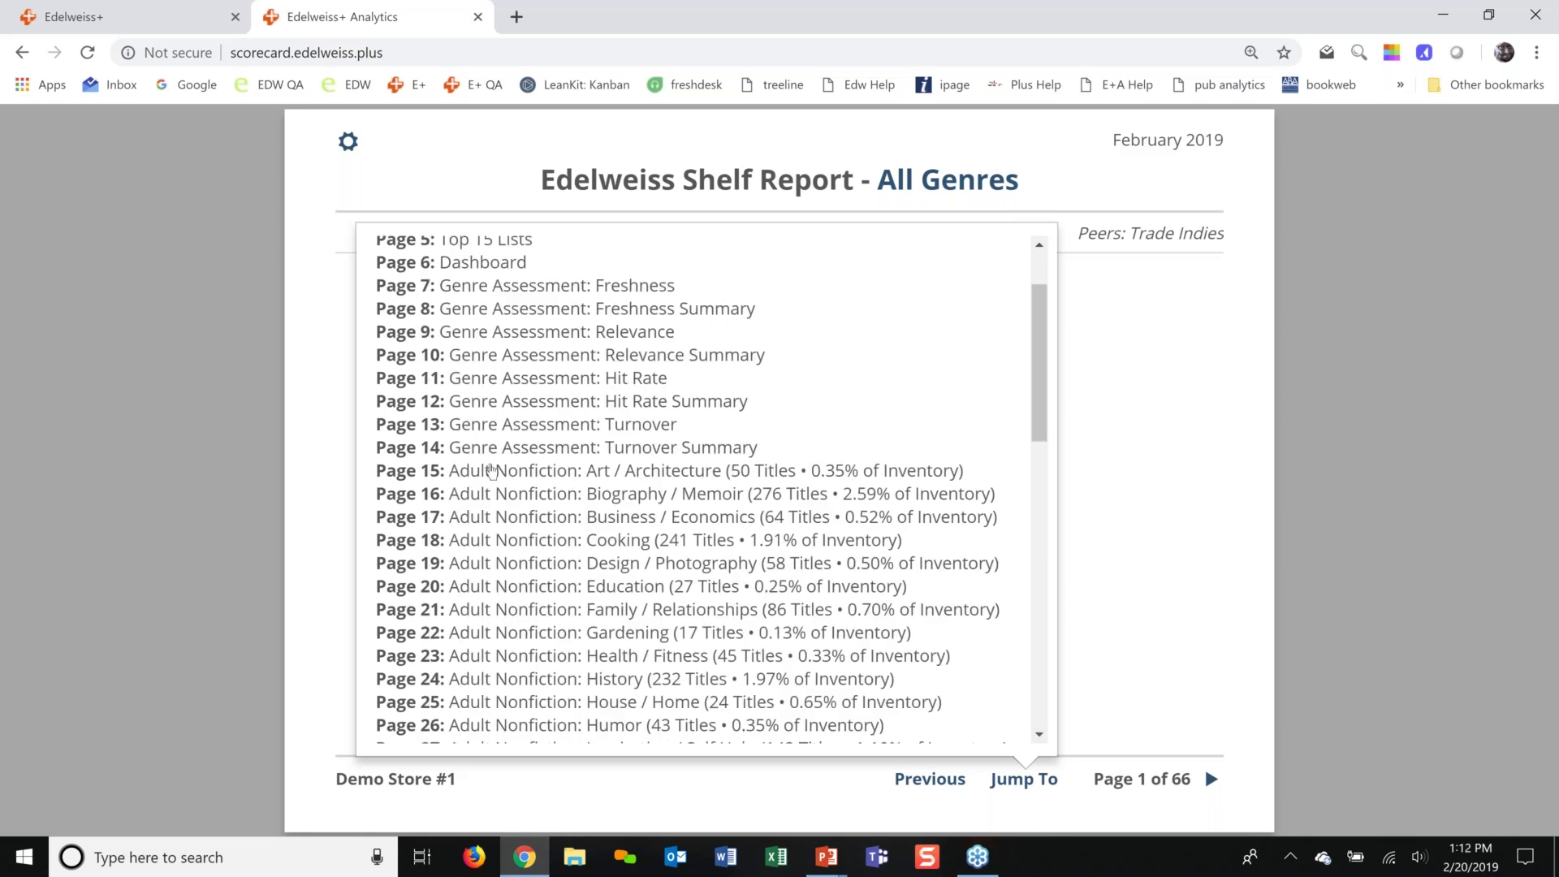
pyautogui.click(491, 471)
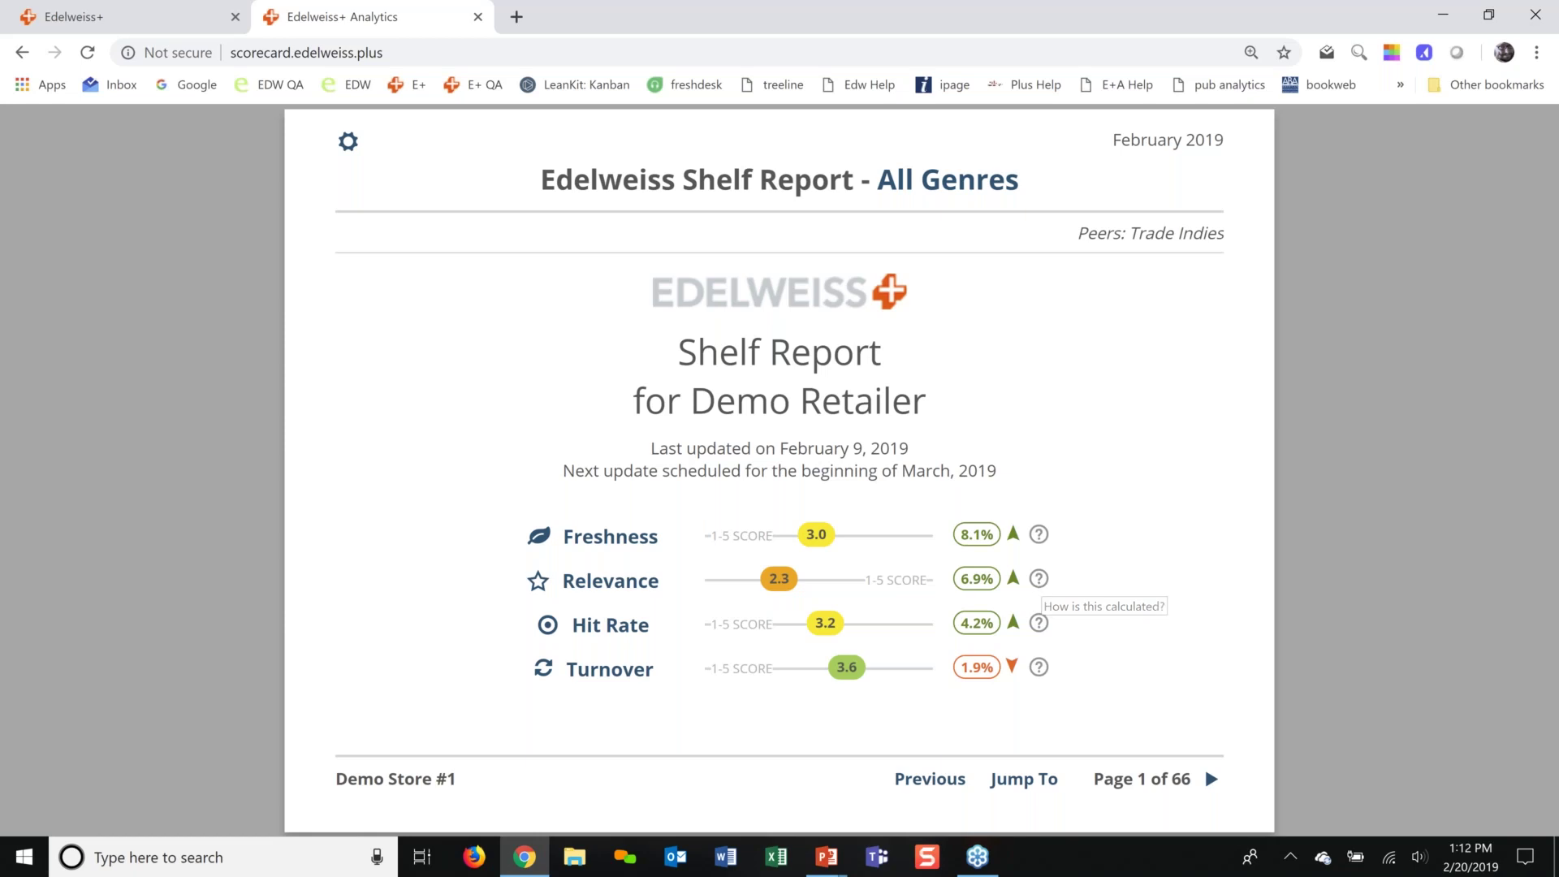
# Step: Examine the Relevance score calculation and the Appendix B pages describing the Relevance and Hit Rate metrics
pyautogui.click(1038, 578)
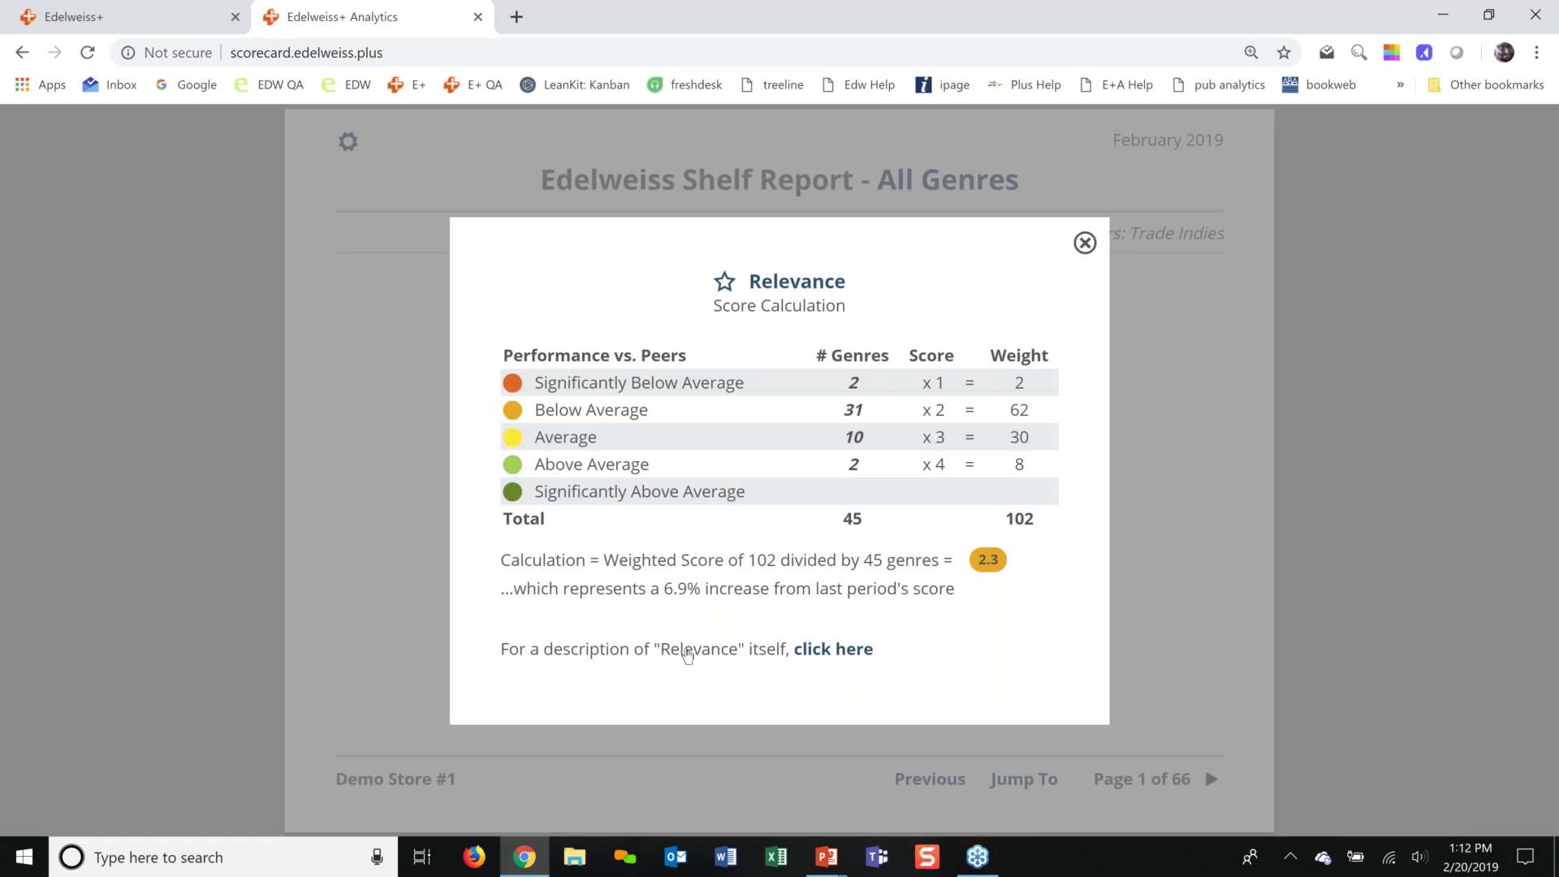
pyautogui.click(829, 657)
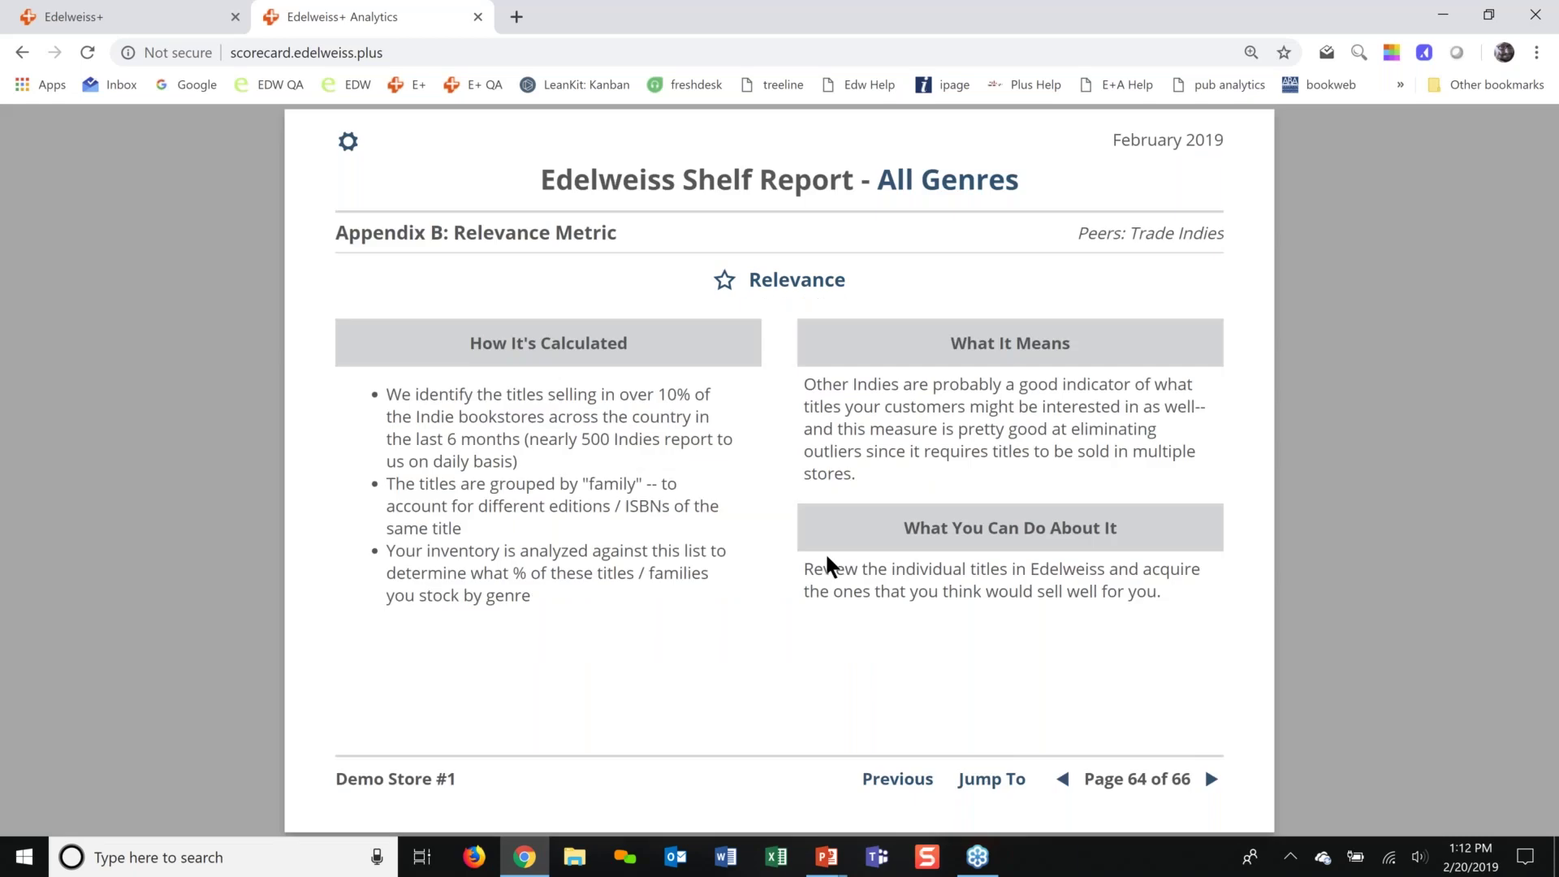
pyautogui.click(987, 782)
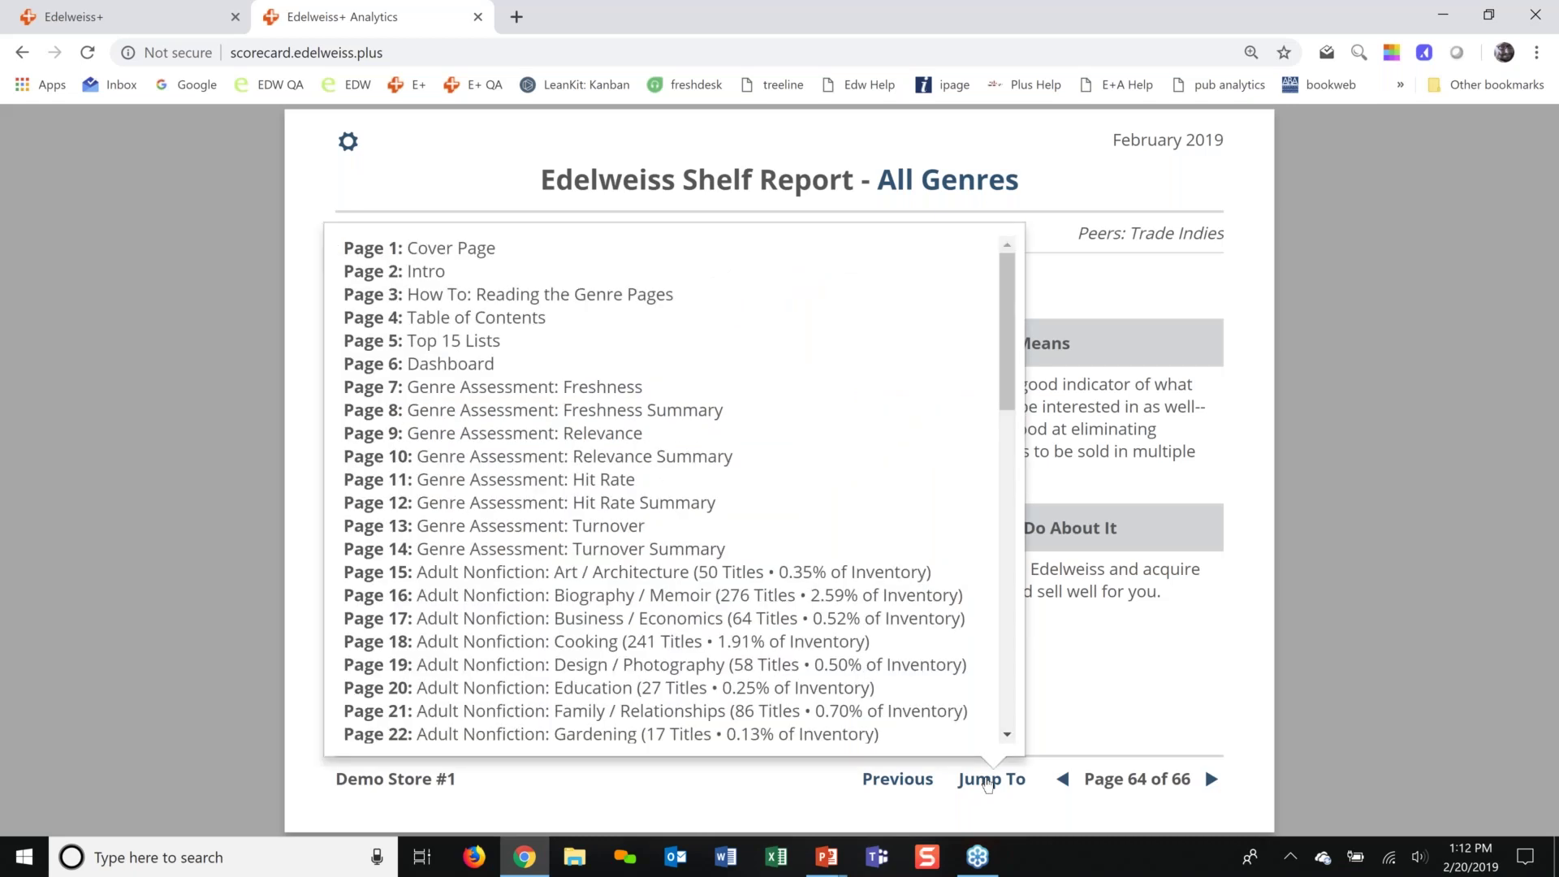
pyautogui.scroll(-10, 570, 749)
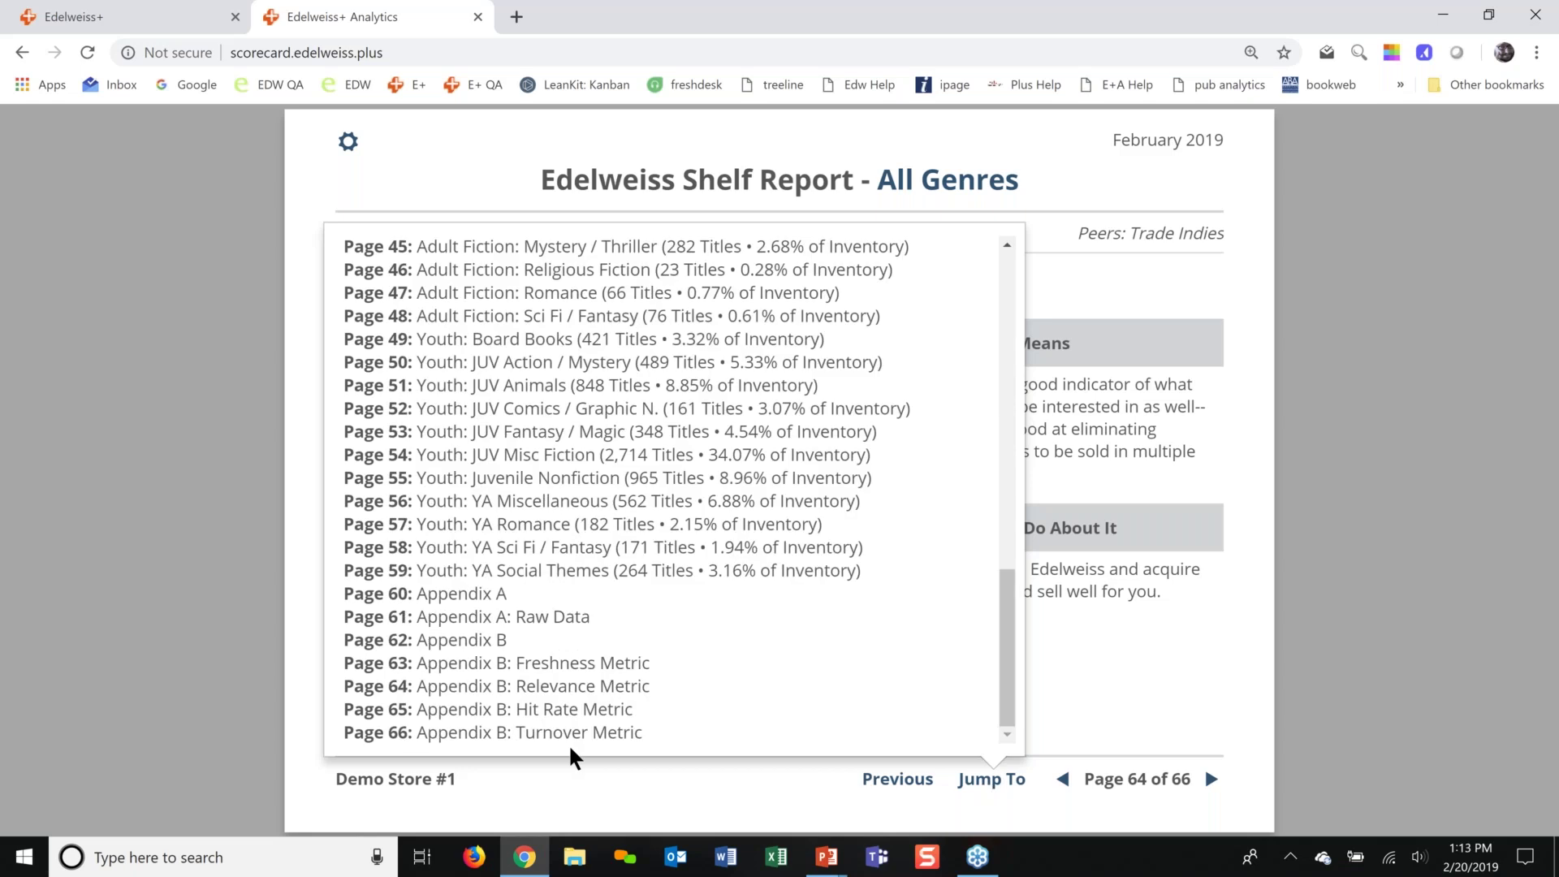
pyautogui.click(568, 709)
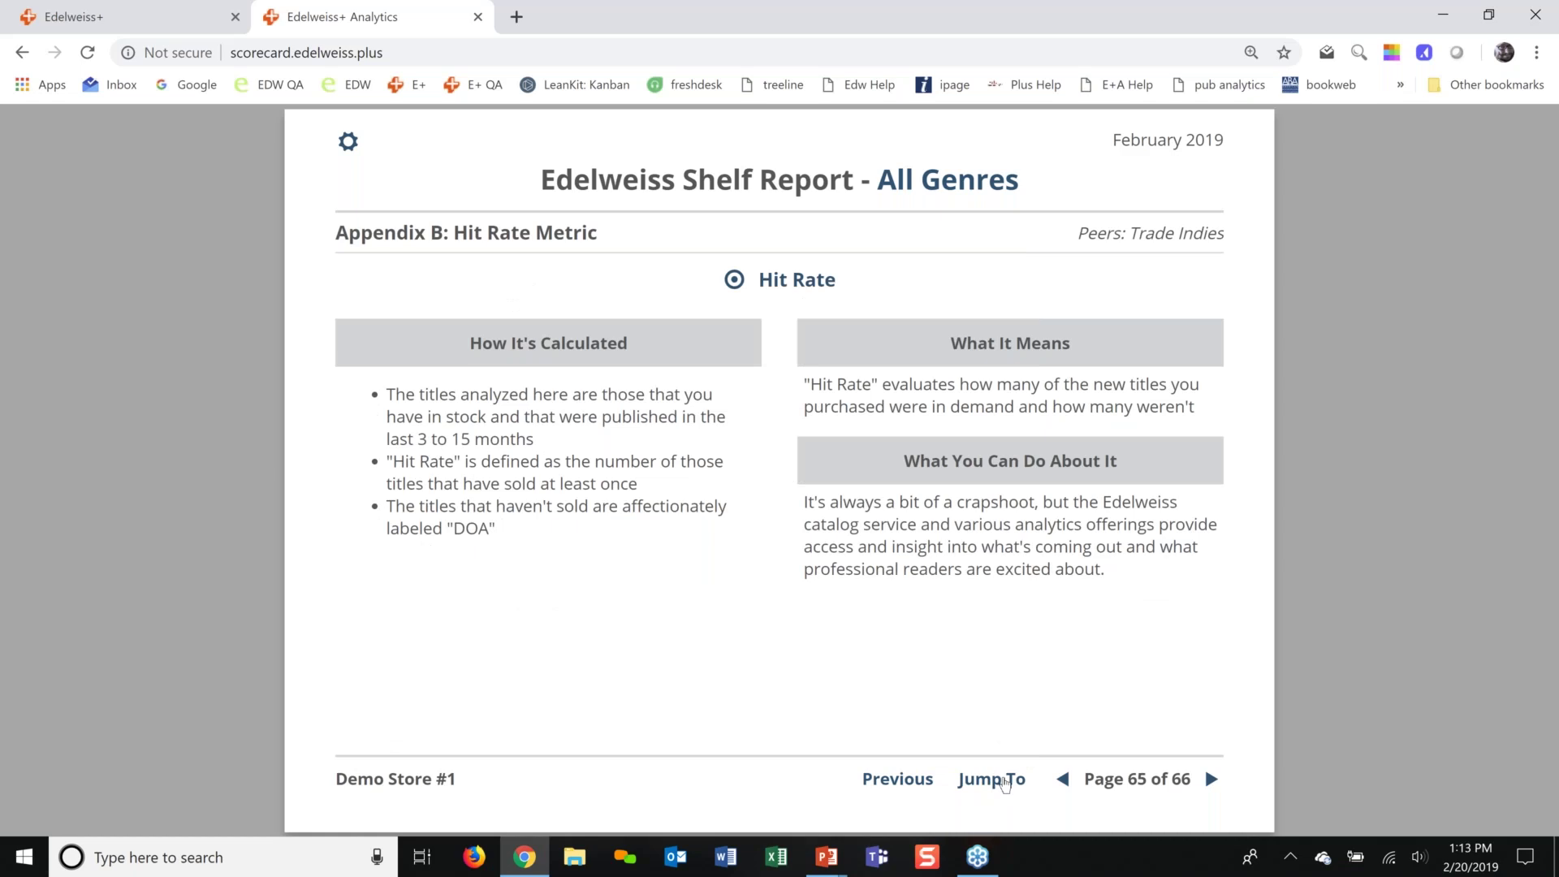
# Step: Return to the Cover Page and page forward through Intro to How To: Reading the Genre Pages
pyautogui.click(1005, 781)
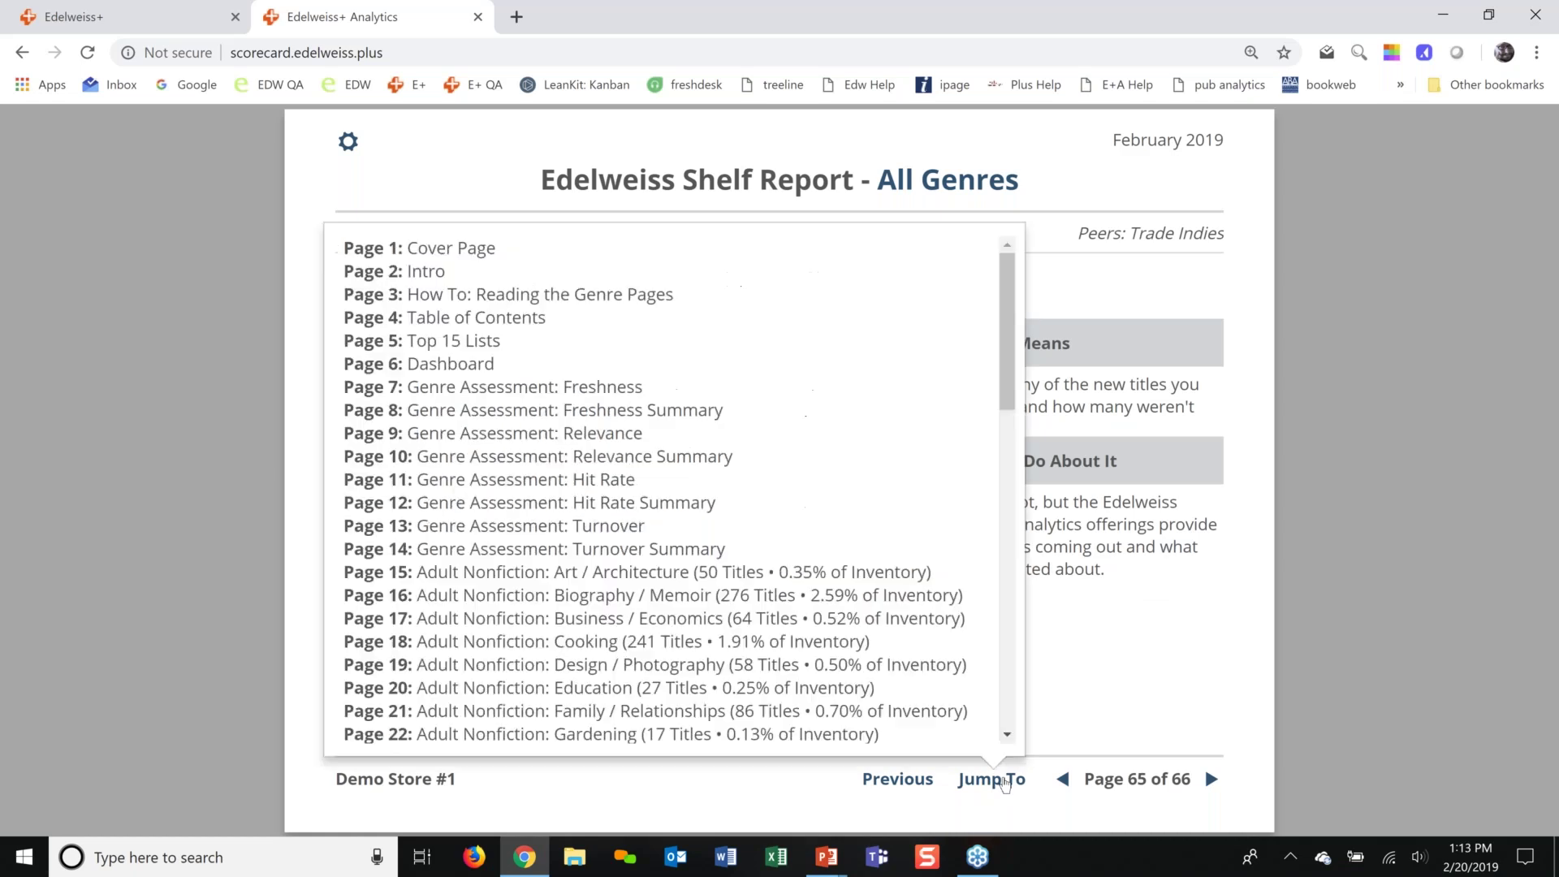
pyautogui.click(451, 248)
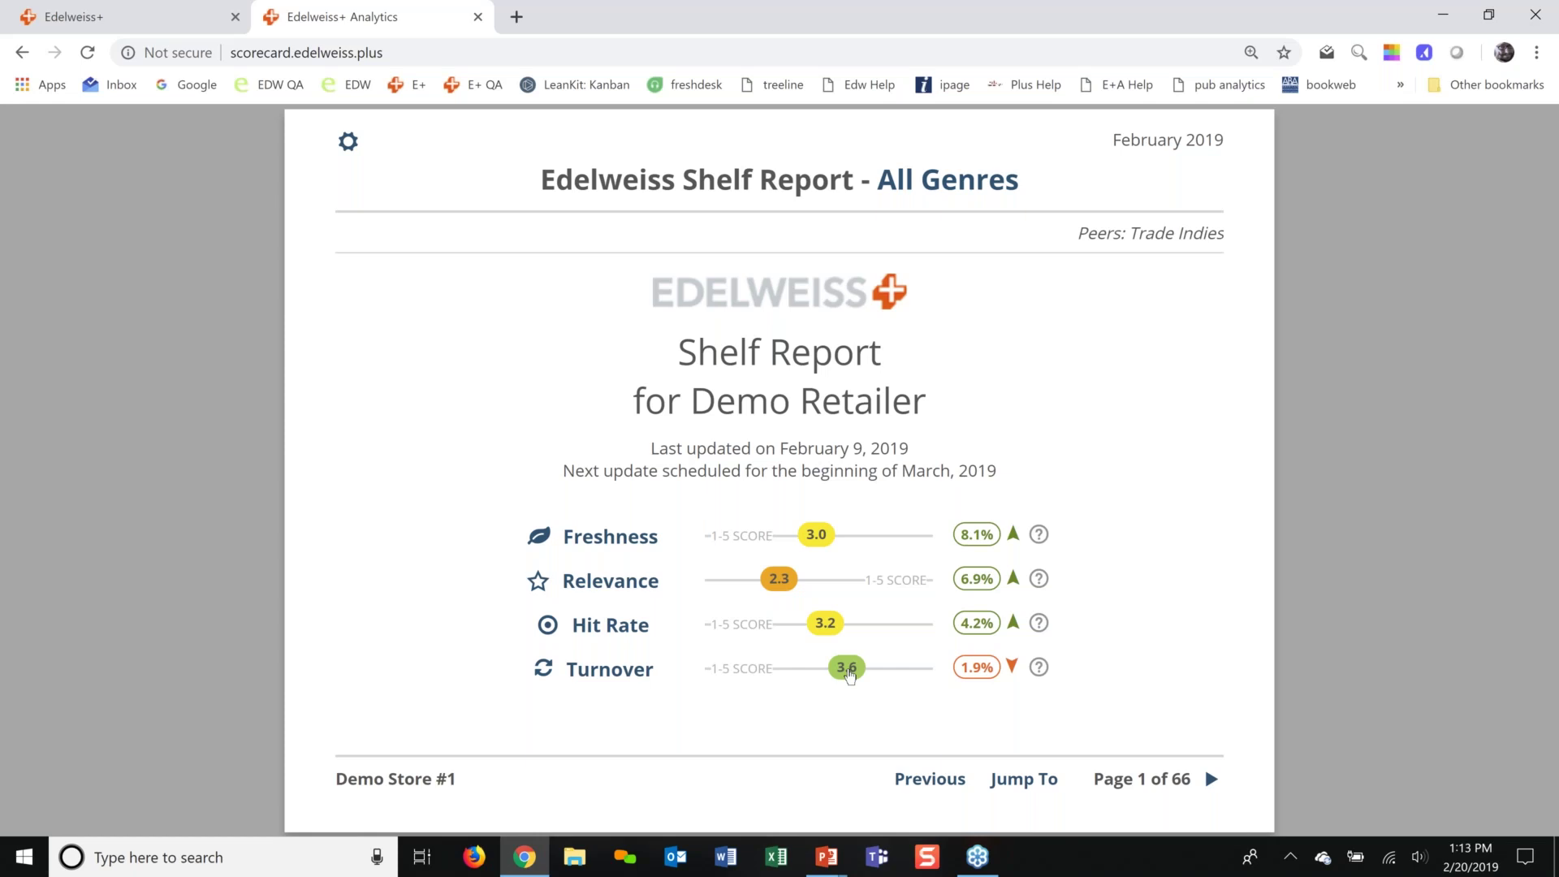
pyautogui.click(1211, 781)
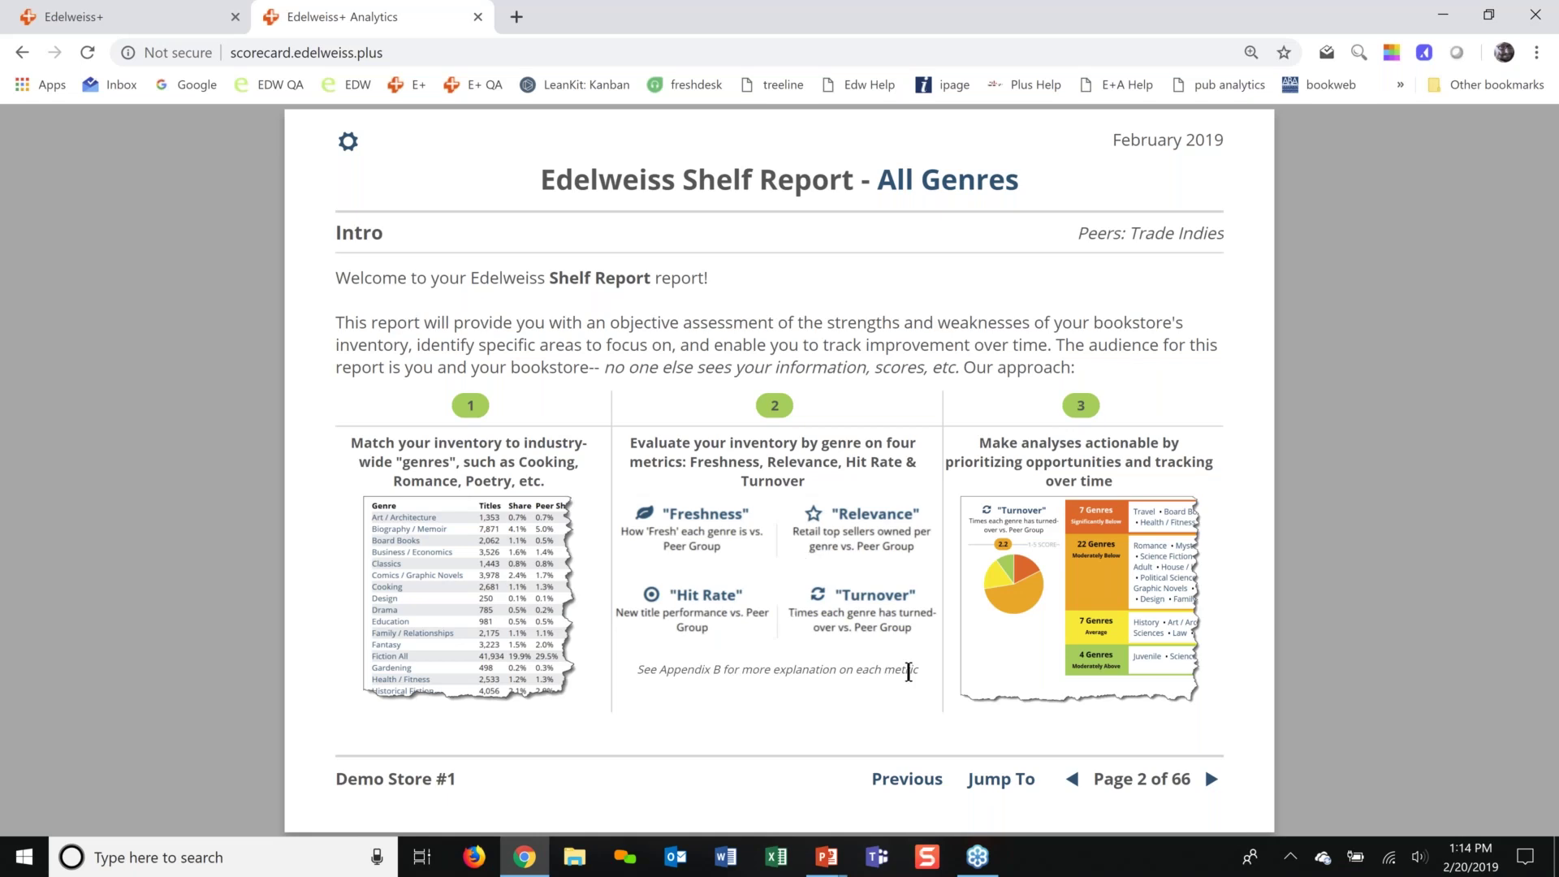
pyautogui.click(1210, 781)
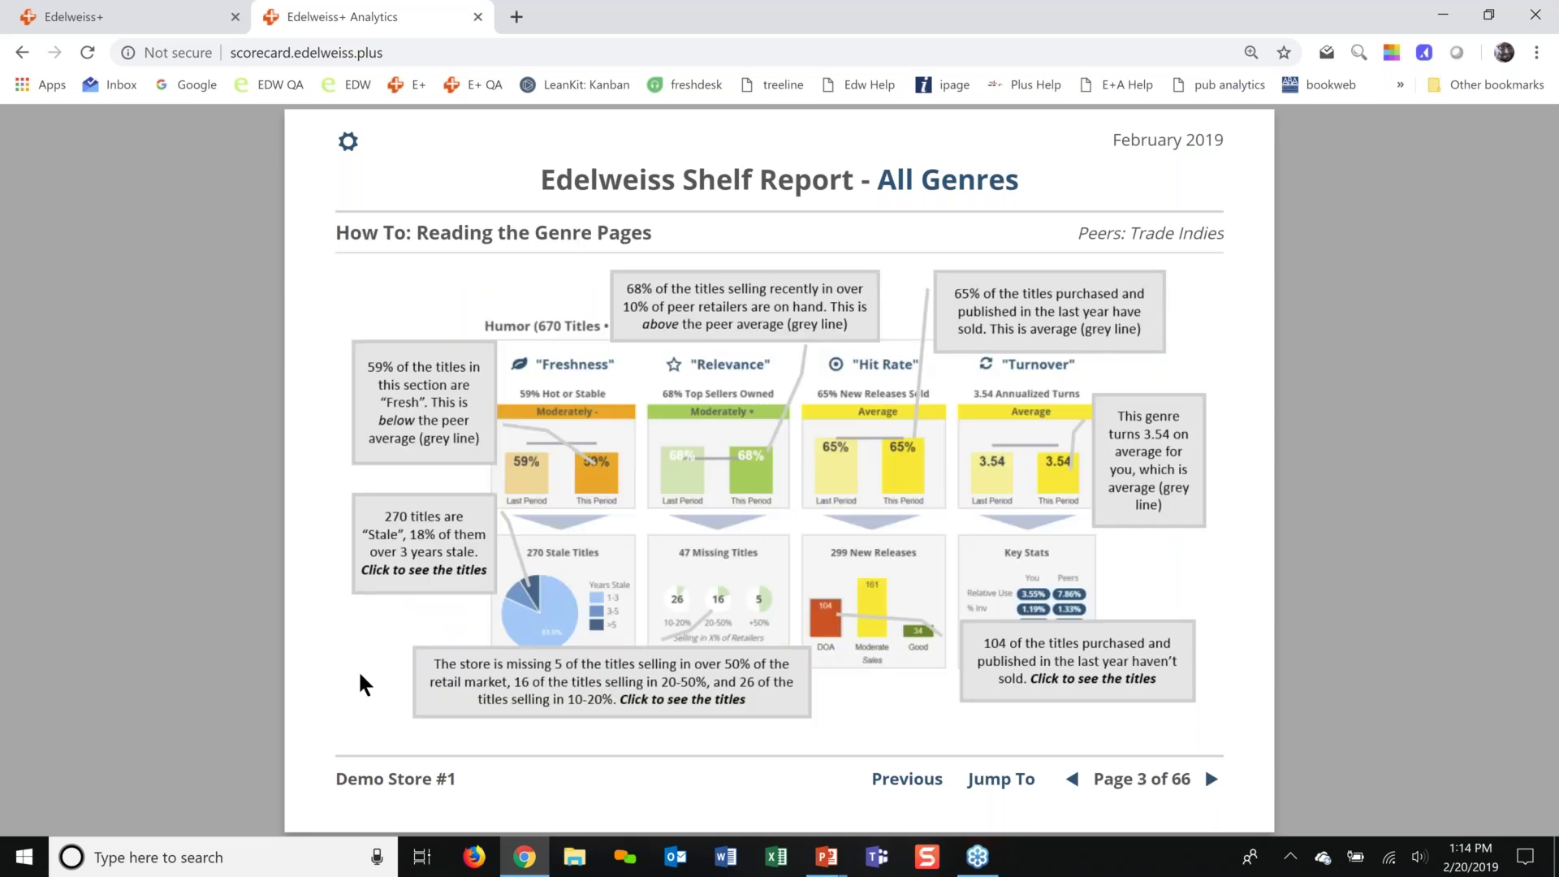